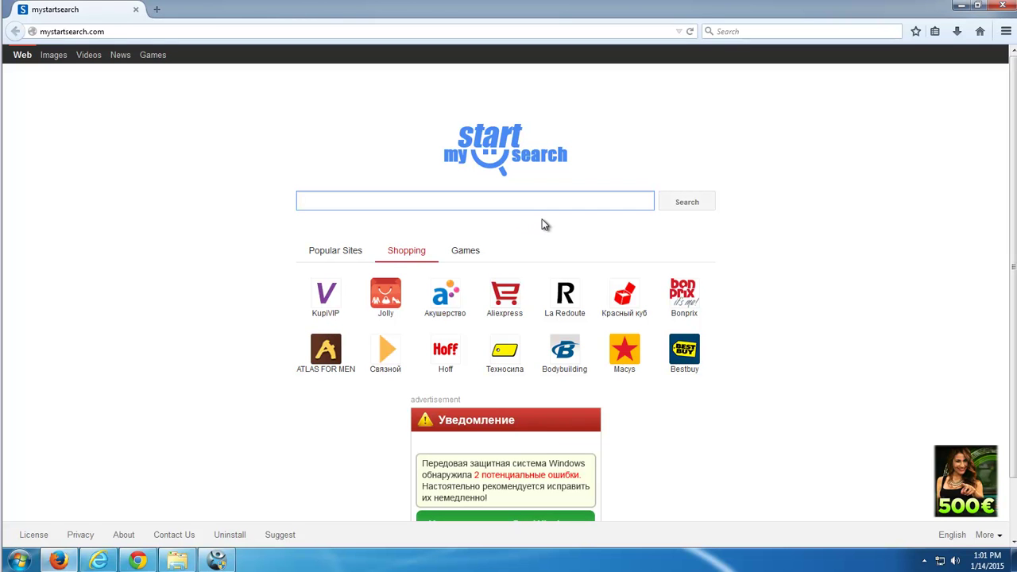
# Switch between Firefox, Internet Explorer and Chrome, and check Chrome's settings for mystartsearch
pyautogui.scroll(-1, 734, 278)
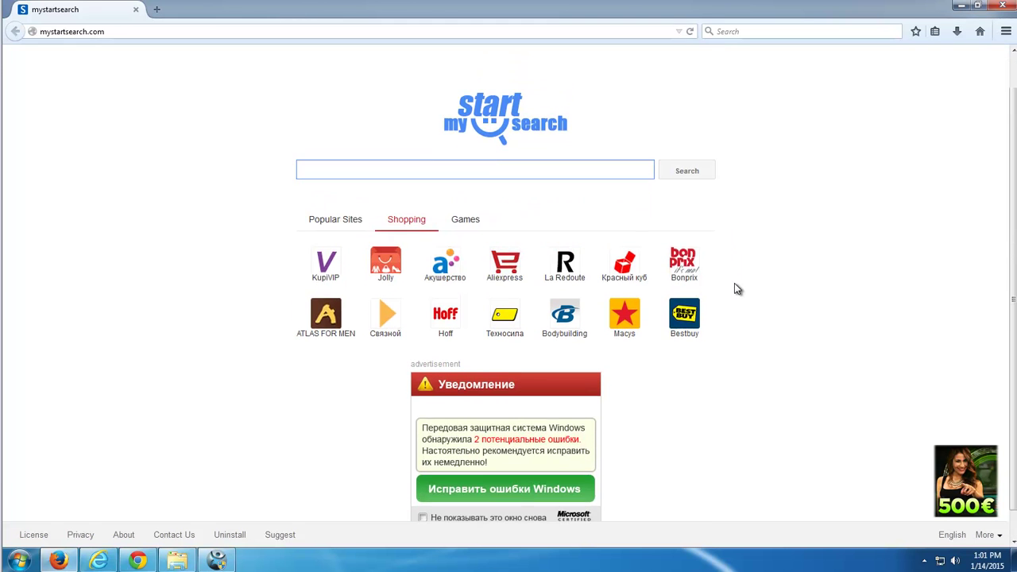
pyautogui.scroll(1, 738, 288)
pyautogui.click(100, 561)
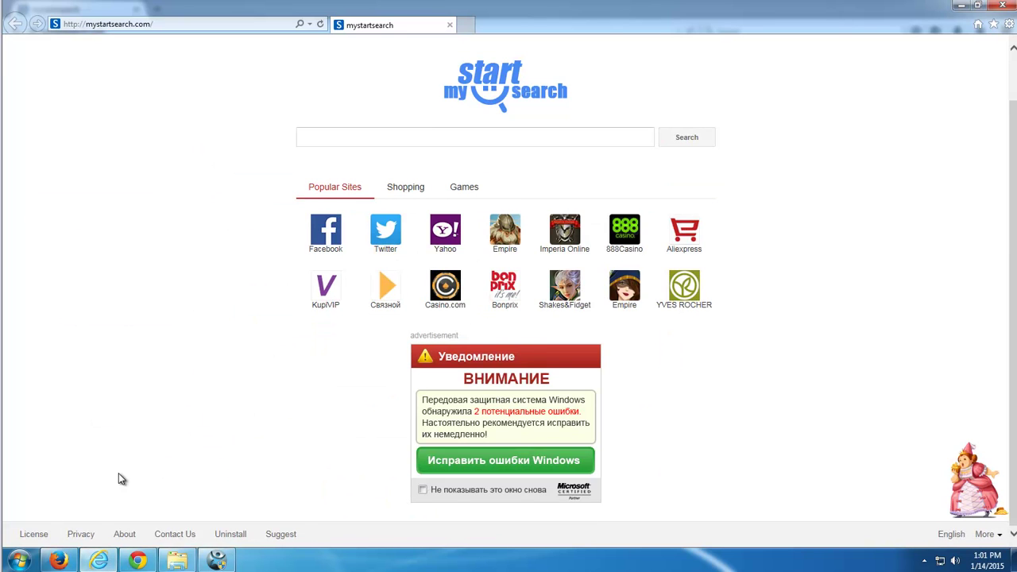
pyautogui.click(138, 561)
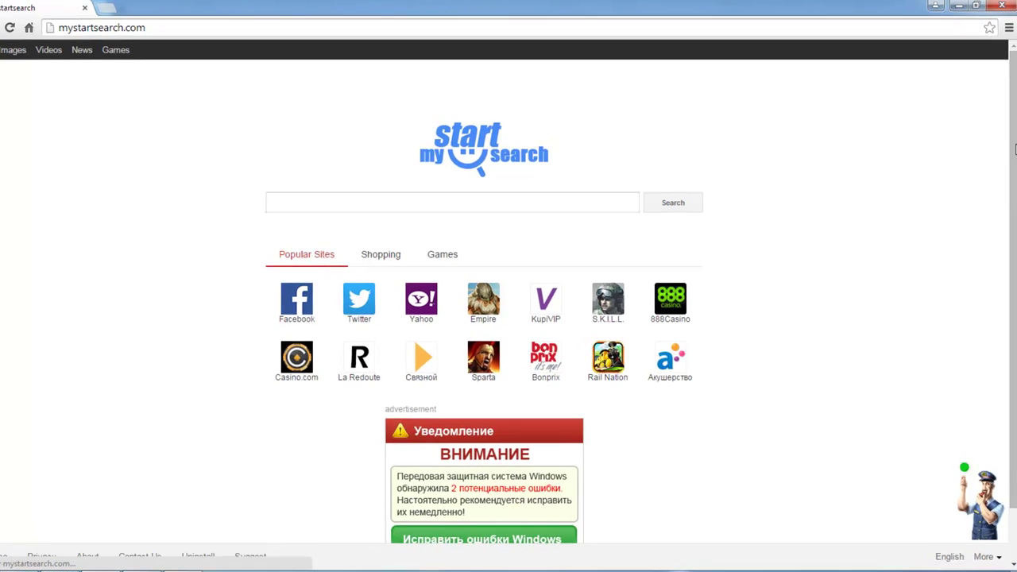
pyautogui.click(1009, 27)
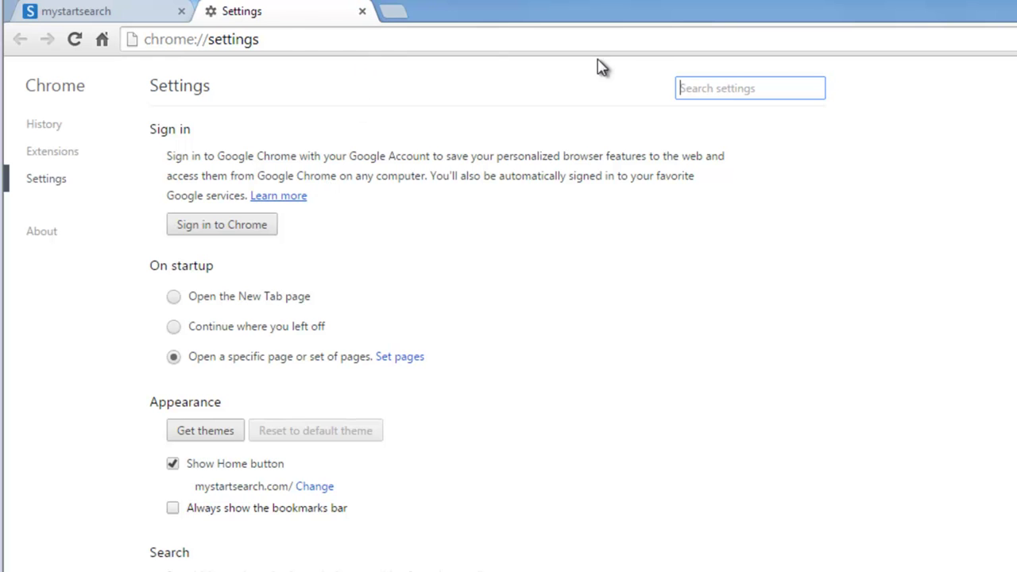
# Close Chrome's settings tab and the Chrome, Internet Explorer and Firefox windows
pyautogui.click(361, 13)
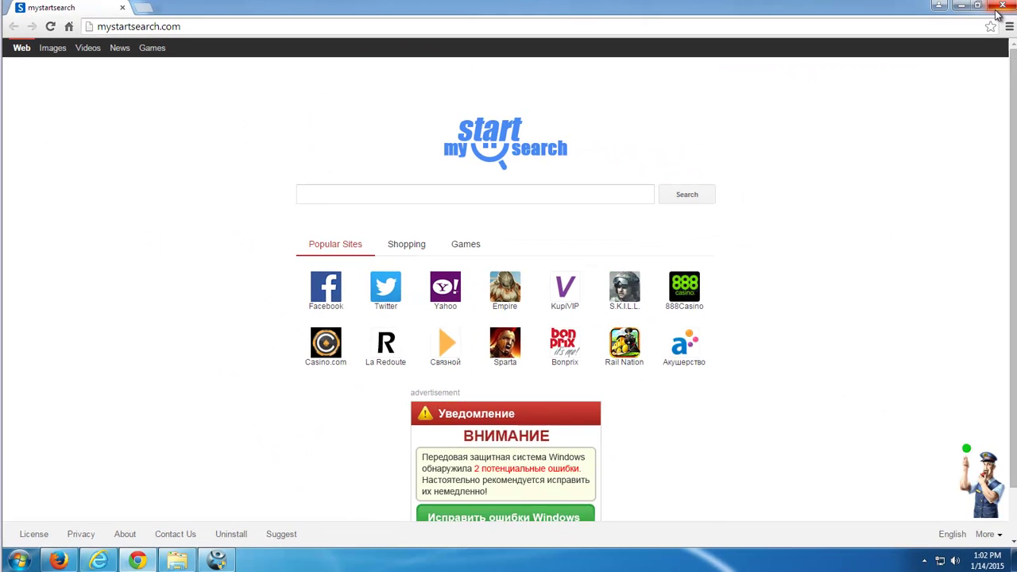
pyautogui.click(1001, 8)
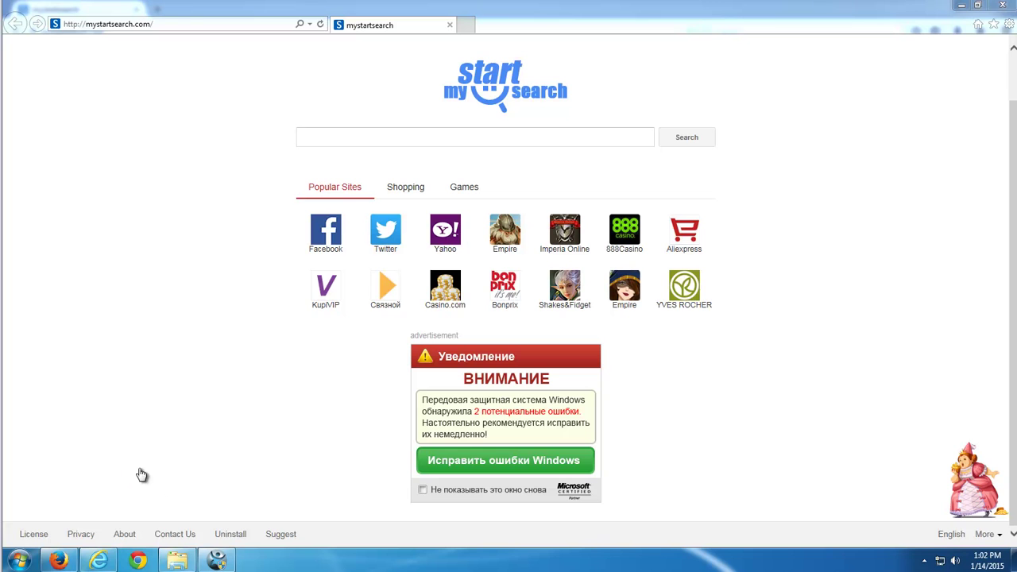
pyautogui.rightClick(98, 560)
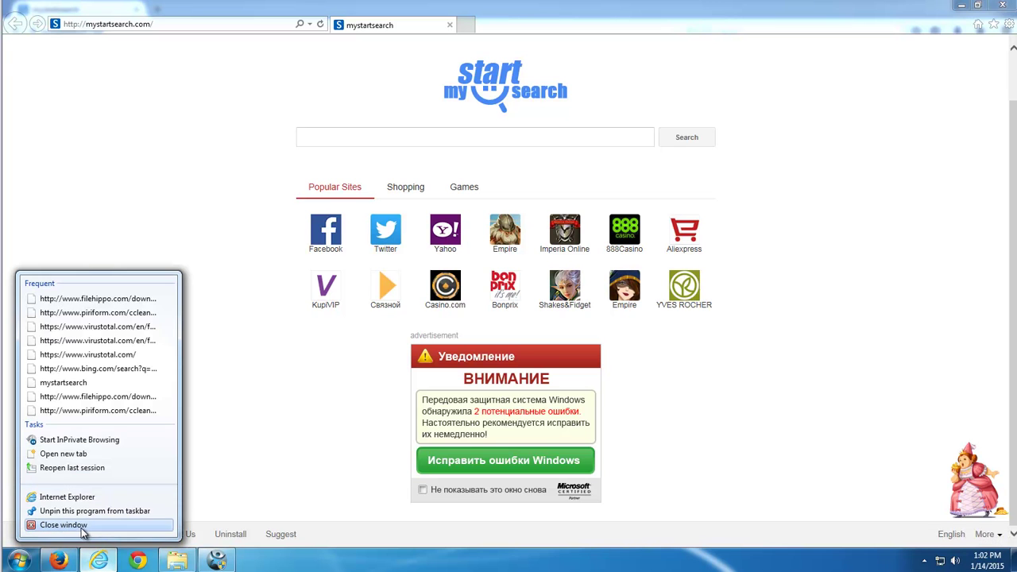
pyautogui.click(45, 522)
pyautogui.rightClick(60, 560)
# Close Firefox and show the installed programs list in Control Panel
pyautogui.click(51, 524)
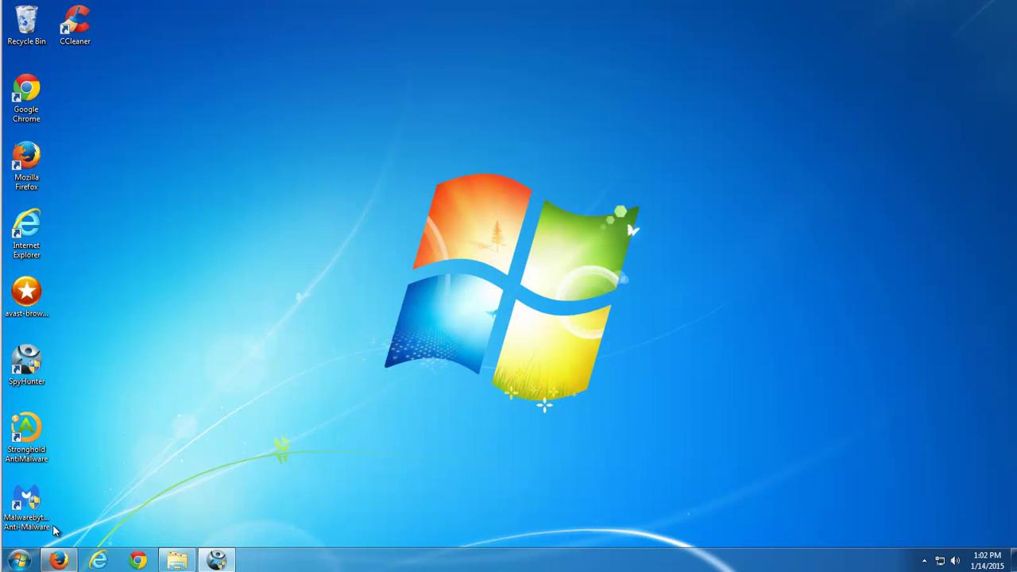
pyautogui.click(28, 563)
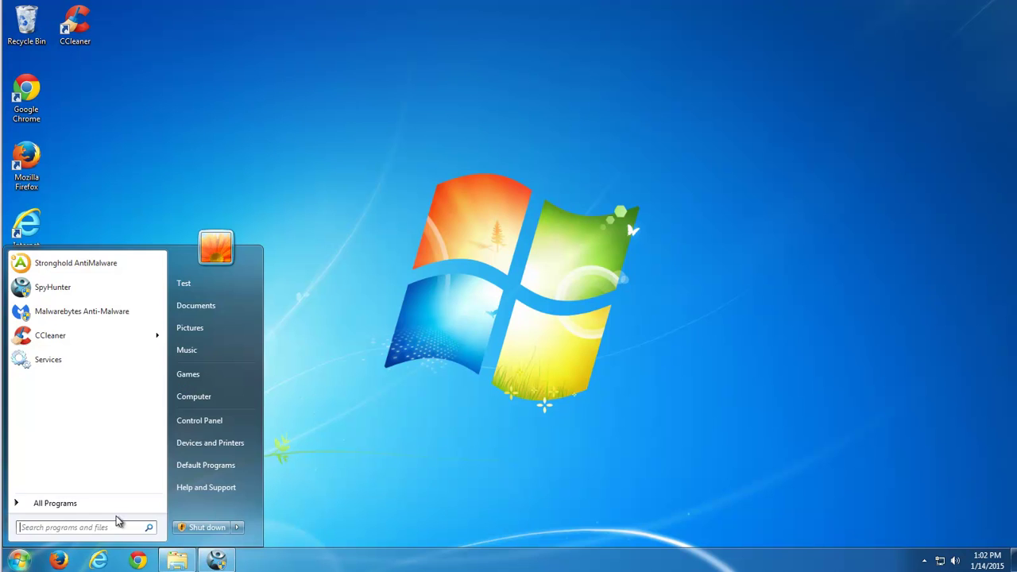
pyautogui.click(199, 428)
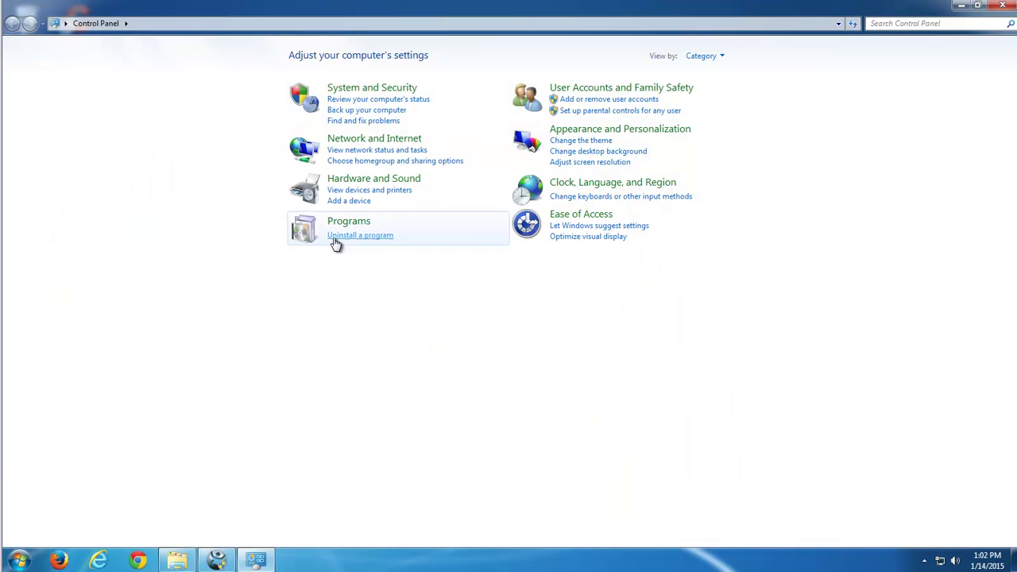
pyautogui.click(334, 235)
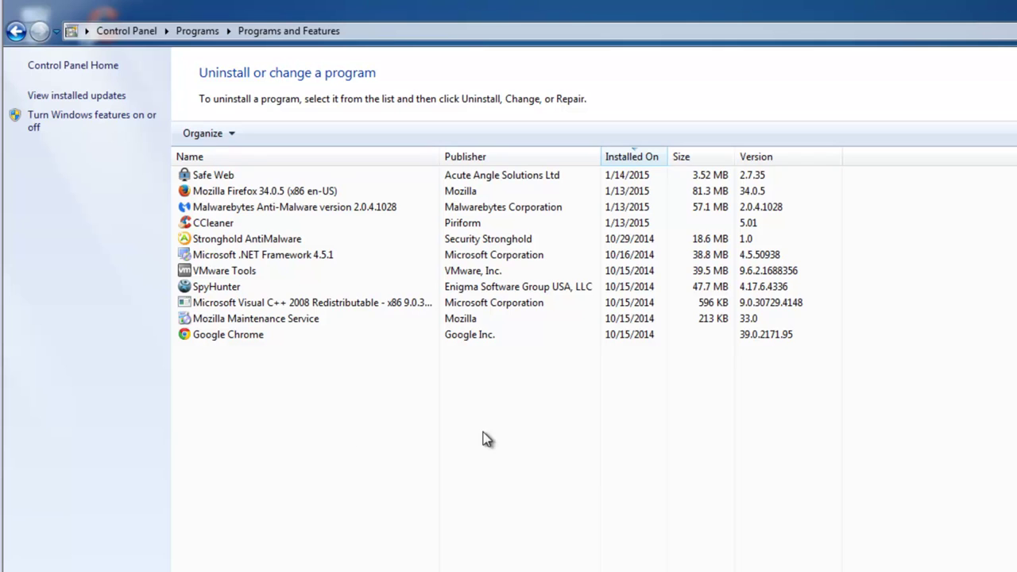
# Try uninstalling Safe Web and dismiss the insufficient-access warning
pyautogui.click(211, 337)
pyautogui.click(209, 319)
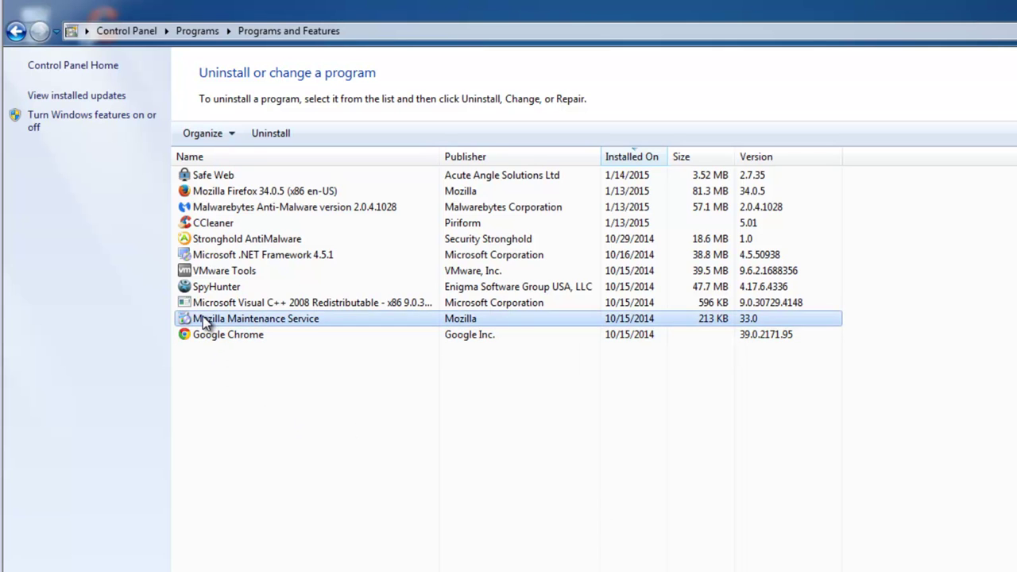
pyautogui.click(209, 288)
pyautogui.click(205, 255)
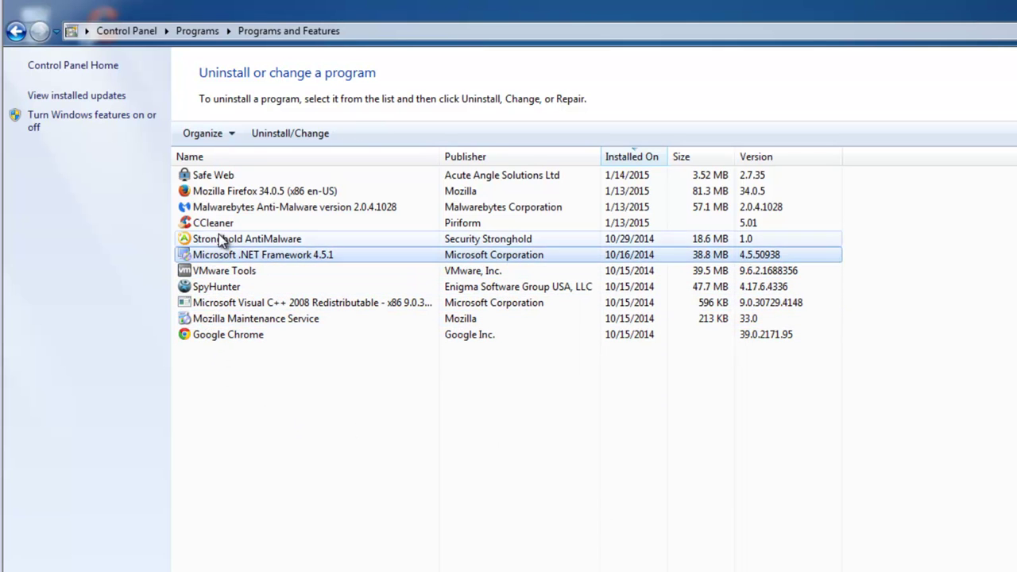
pyautogui.click(205, 224)
pyautogui.click(205, 177)
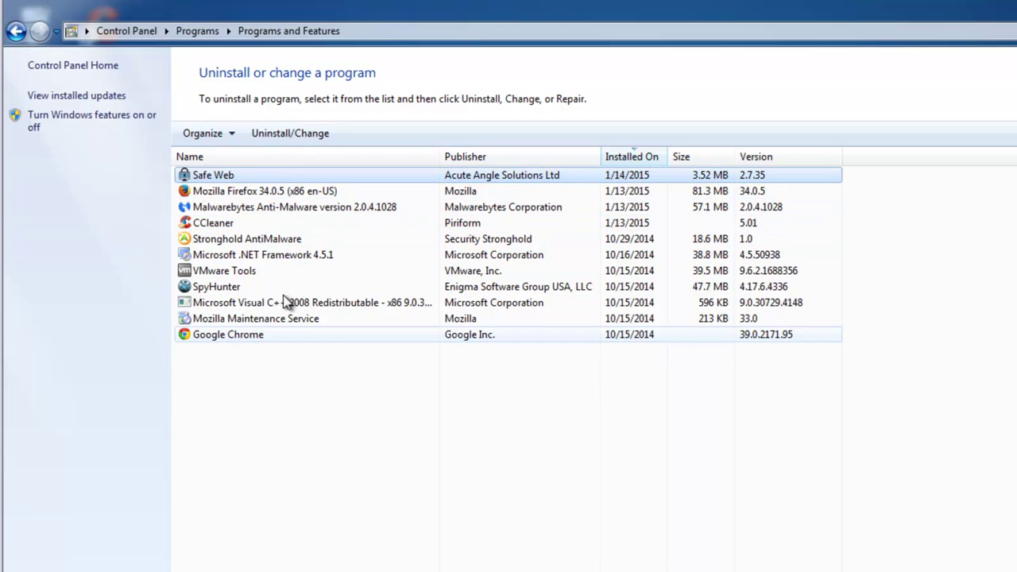
pyautogui.click(277, 136)
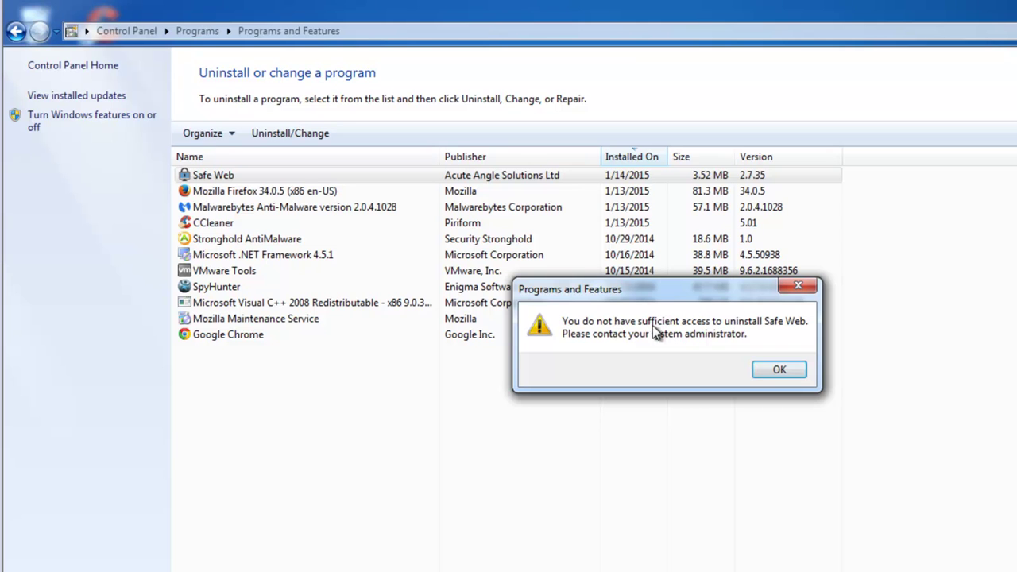
pyautogui.click(786, 377)
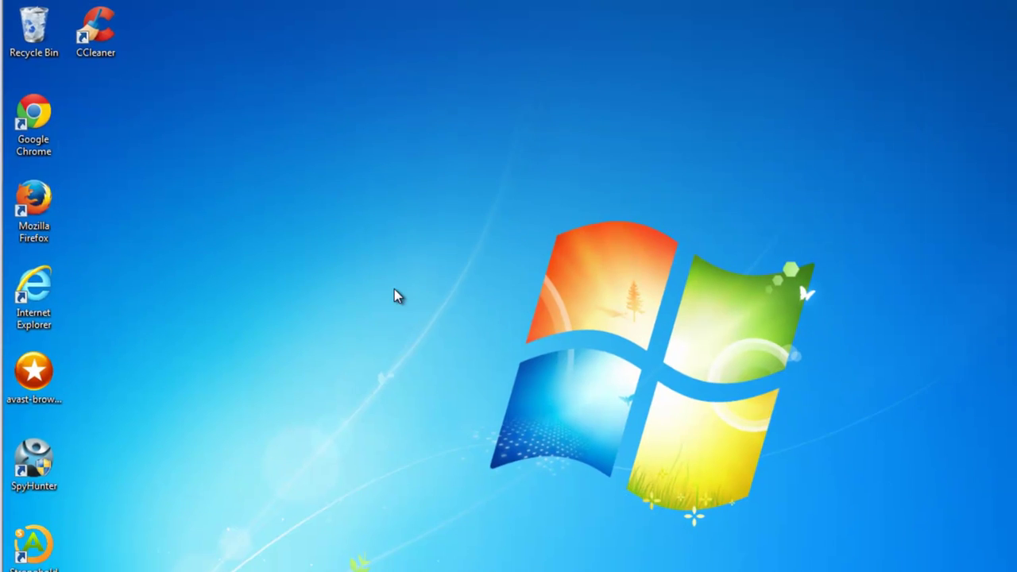
# Refresh the desktop and reveal the hidden notification-area icons
pyautogui.rightClick(312, 222)
pyautogui.click(352, 263)
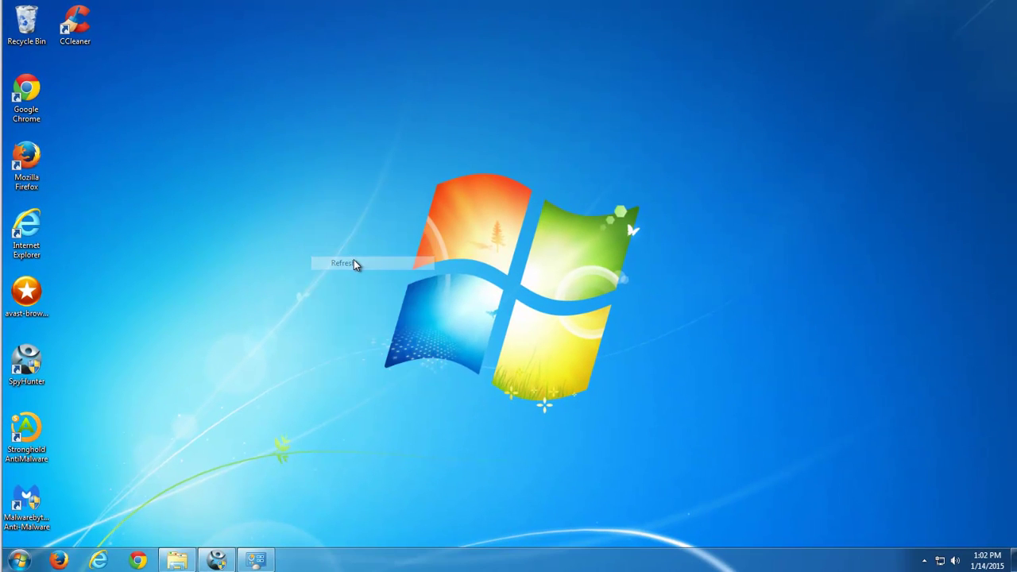
pyautogui.click(924, 561)
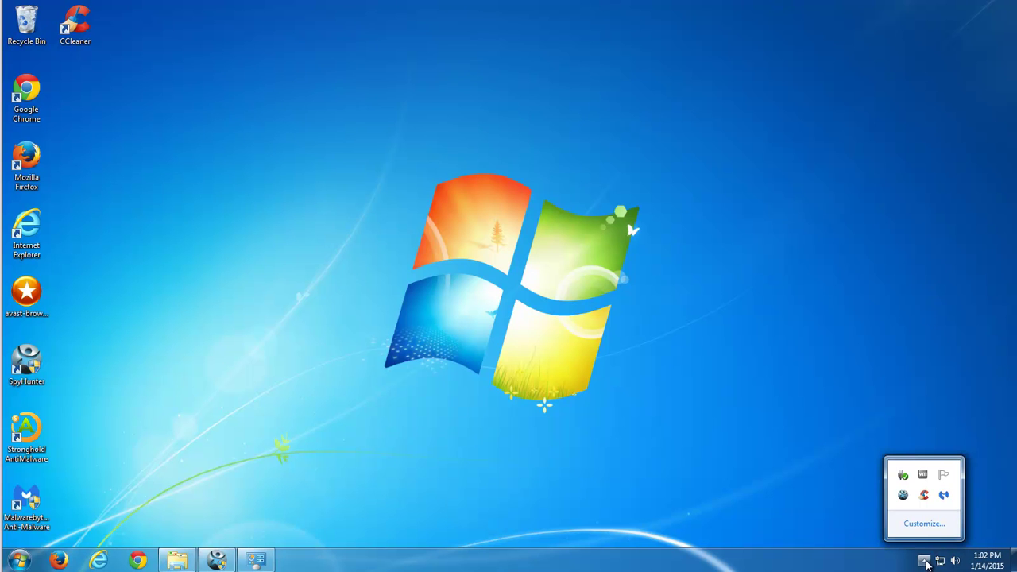
pyautogui.doubleClick(943, 496)
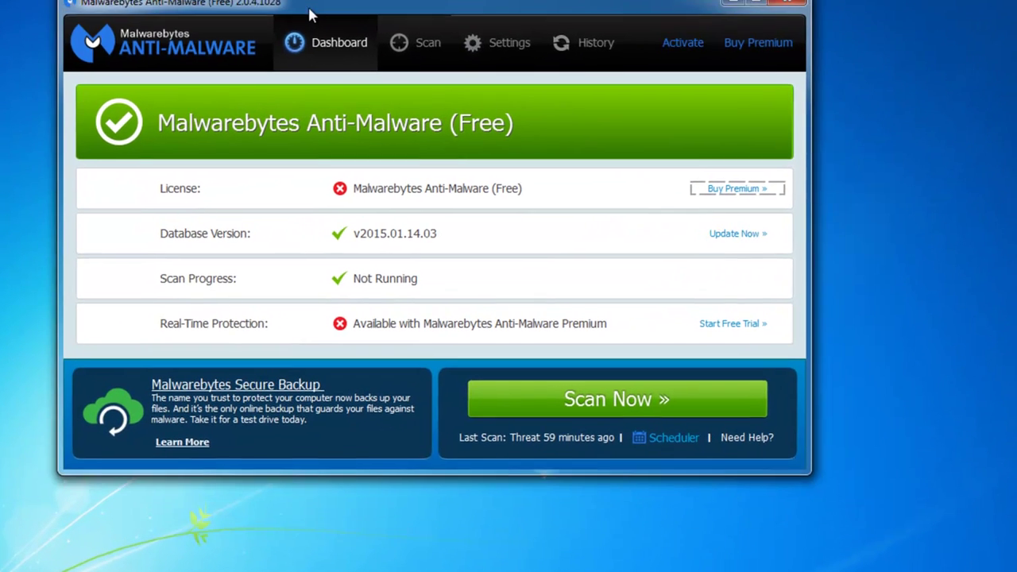
pyautogui.moveTo(309, 14); pyautogui.dragTo(354, 14)
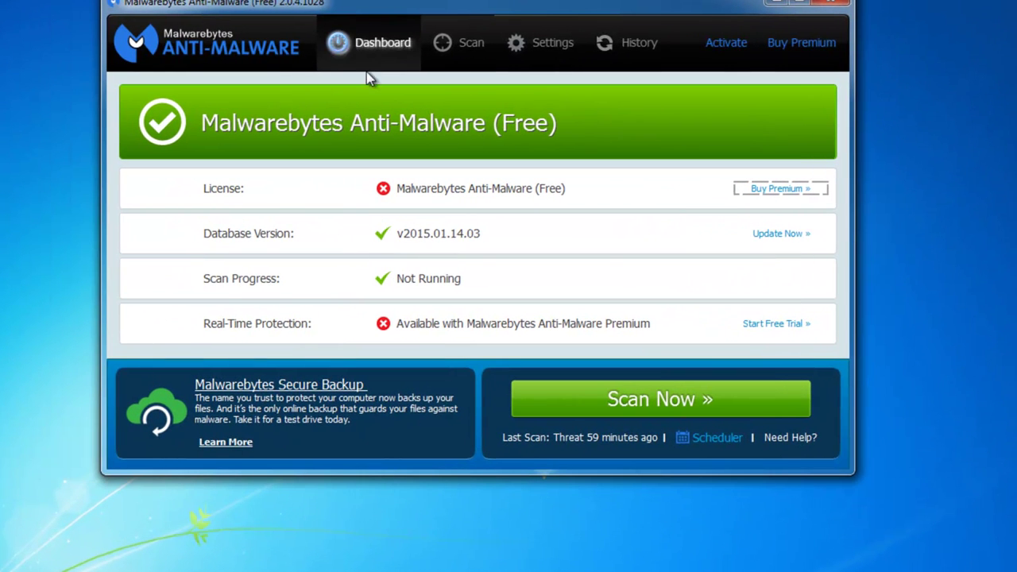
pyautogui.click(460, 43)
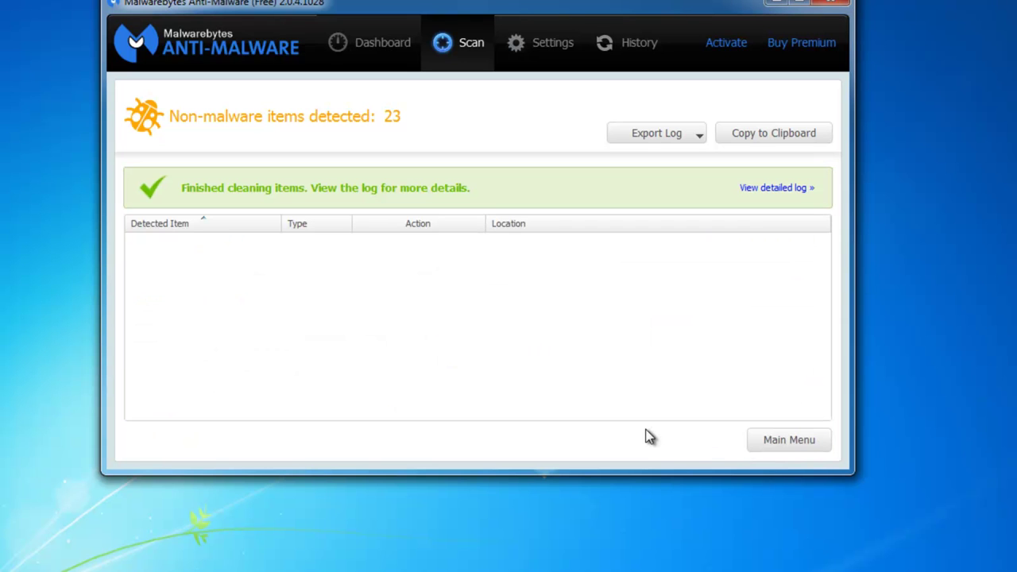
pyautogui.click(830, 5)
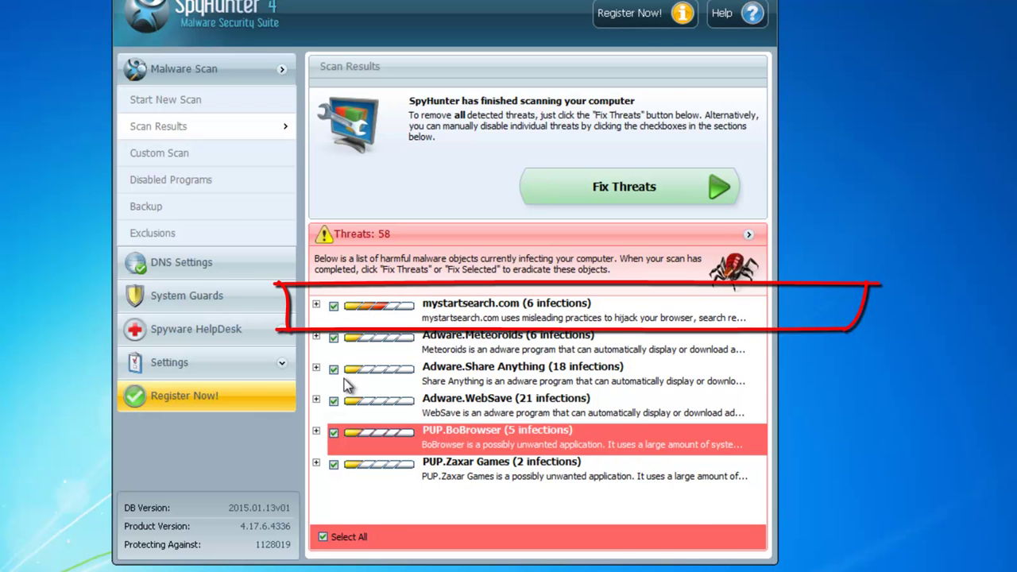
# Inspect the Adware.WebSave and mystartsearch.com threats, including the prefs.js, Preferences and Start Page infections
pyautogui.click(317, 399)
pyautogui.scroll(-2, 483, 457)
pyautogui.scroll(1, 483, 457)
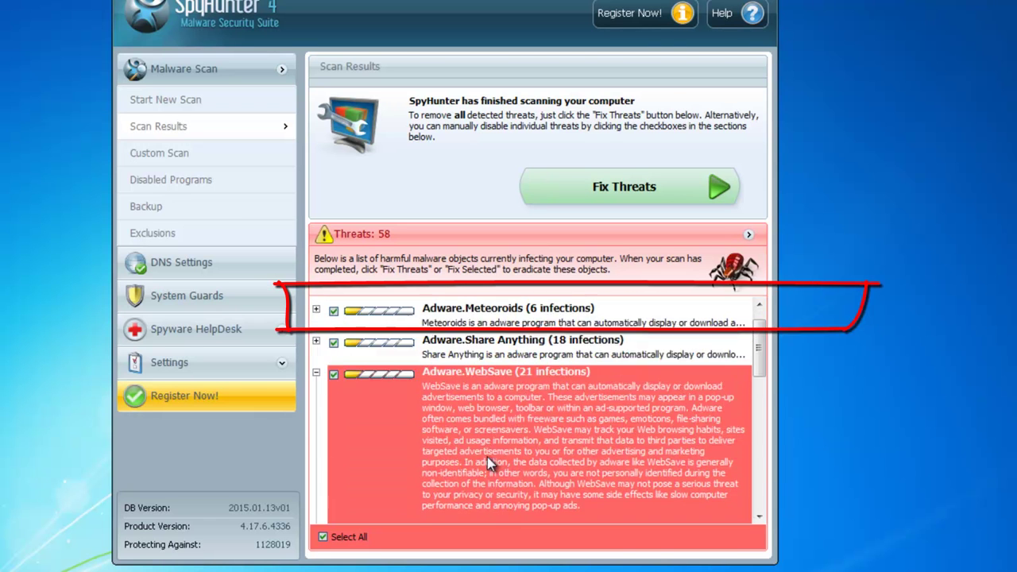
pyautogui.scroll(1, 483, 457)
pyautogui.click(316, 400)
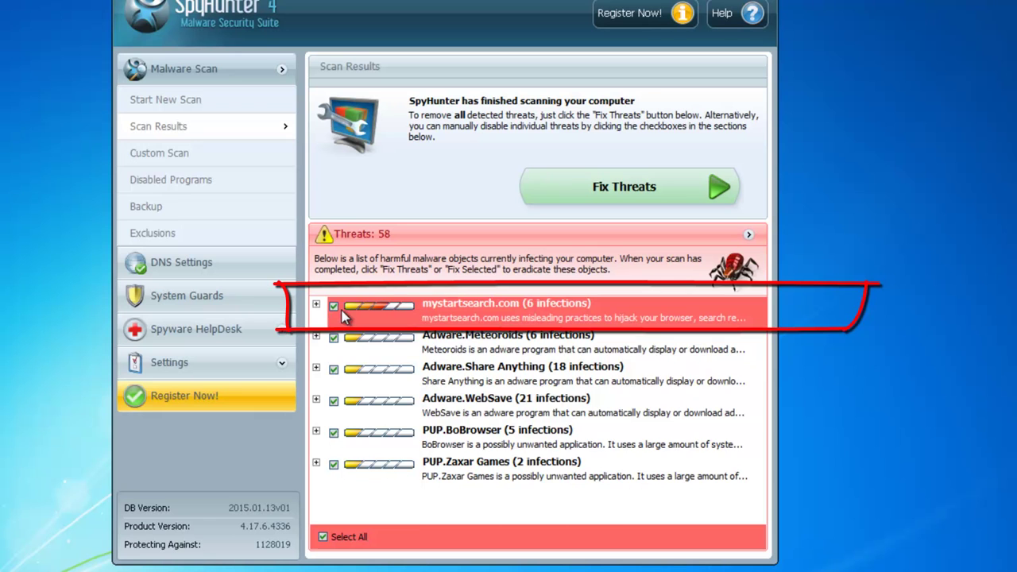
pyautogui.click(316, 305)
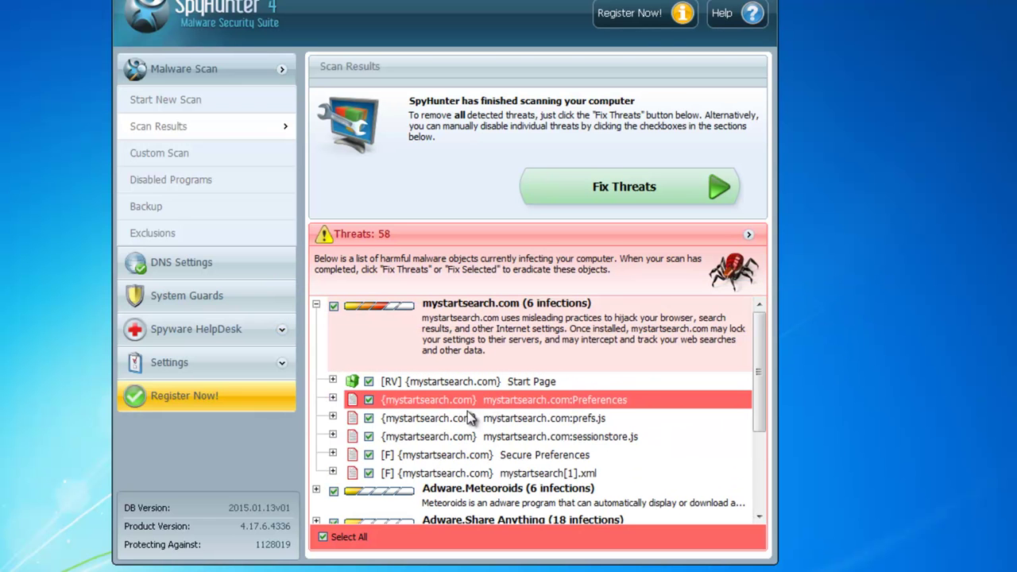
pyautogui.click(333, 417)
pyautogui.click(333, 399)
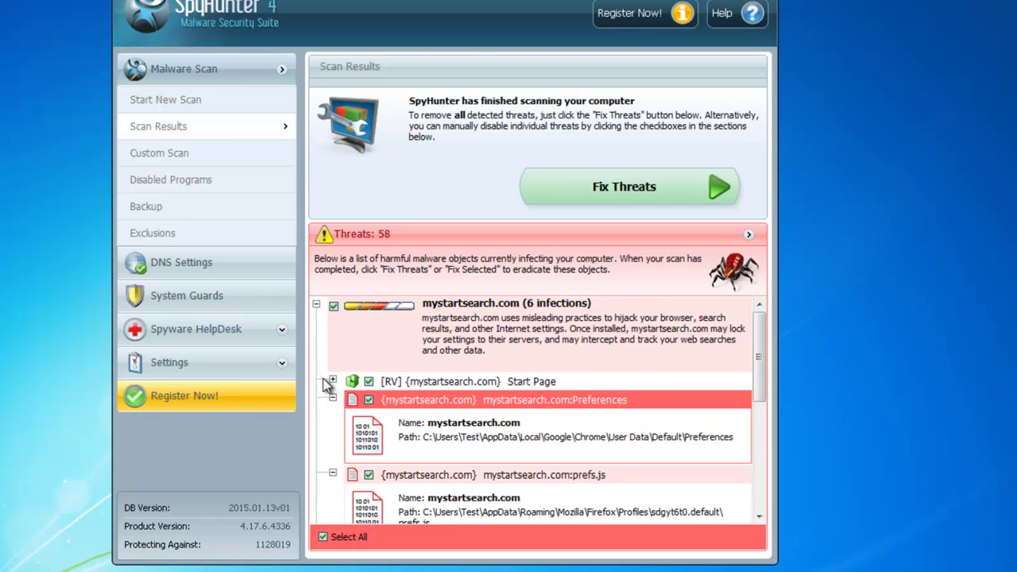
pyautogui.click(333, 380)
pyautogui.scroll(-1, 504, 446)
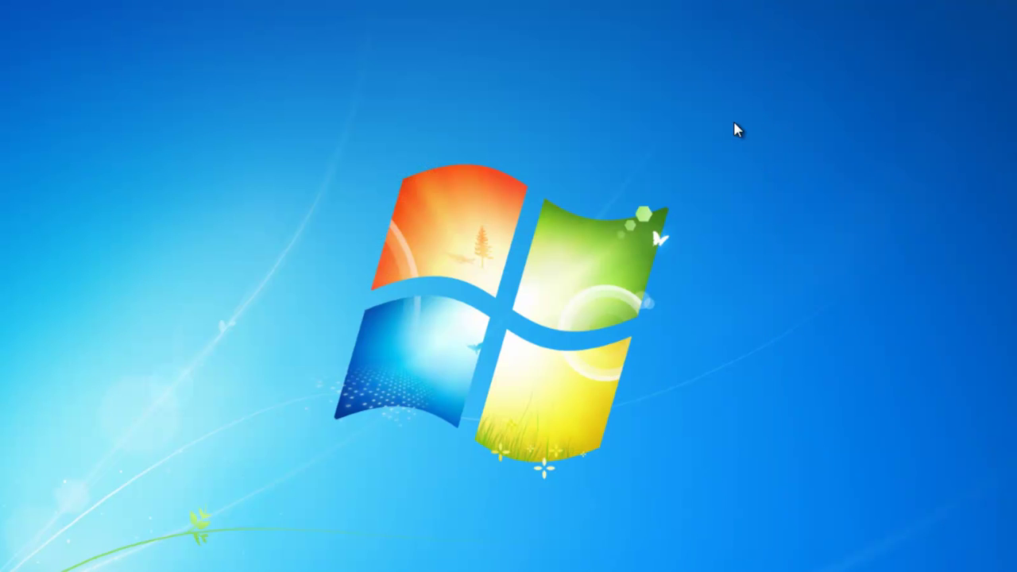
pyautogui.rightClick(733, 121)
pyautogui.click(747, 174)
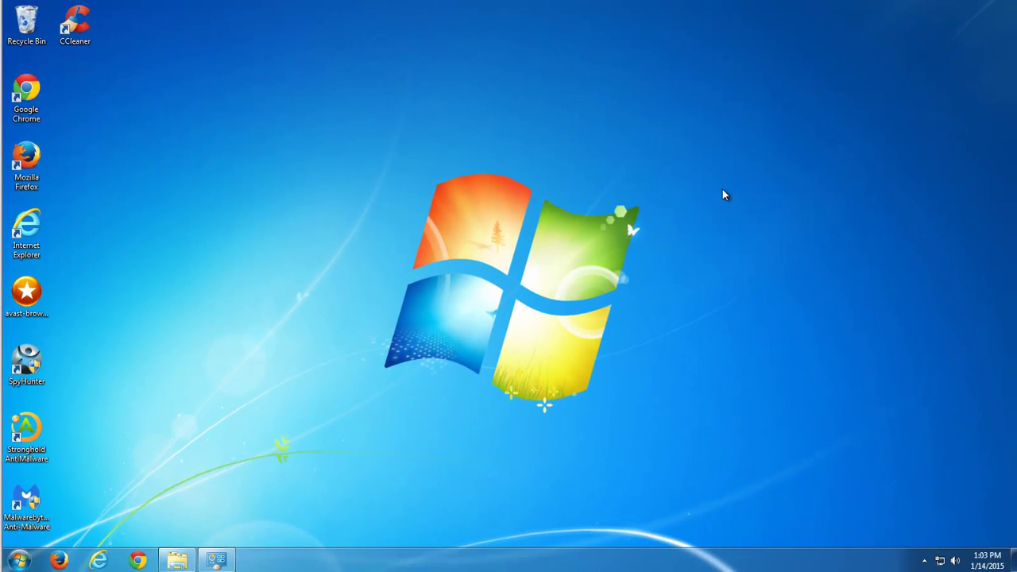
pyautogui.click(19, 560)
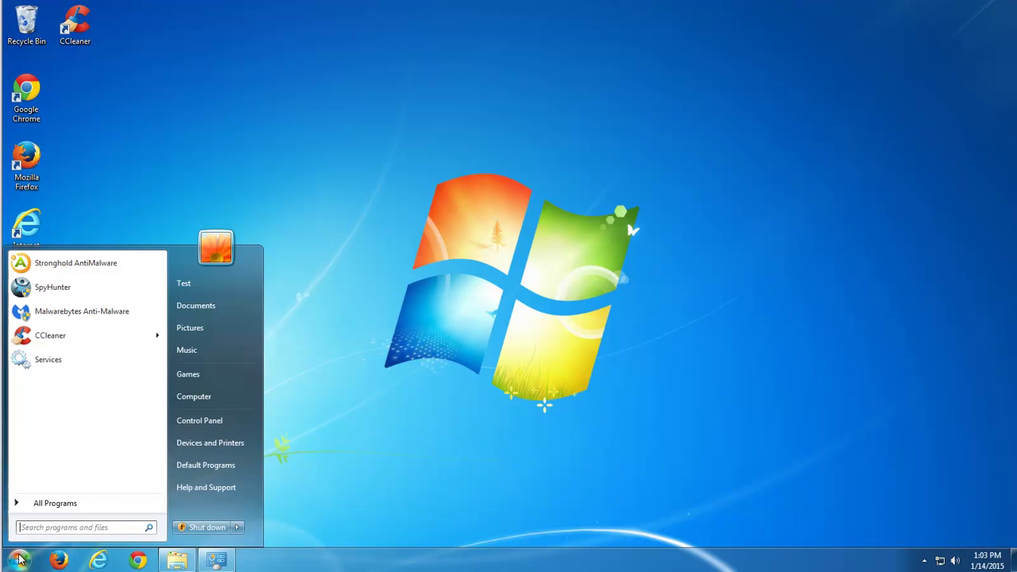
pyautogui.click(199, 422)
pyautogui.click(363, 235)
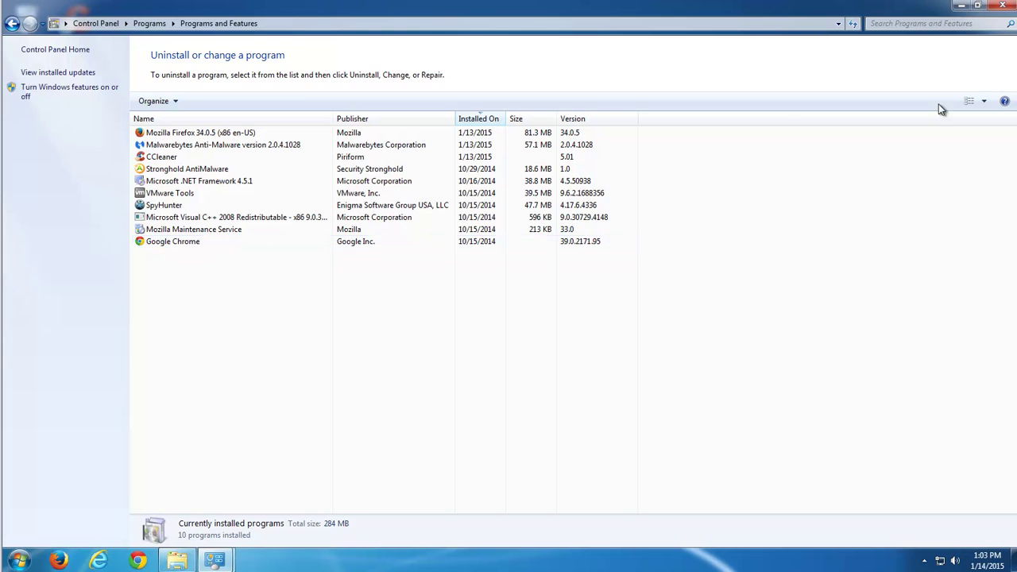
pyautogui.click(1000, 6)
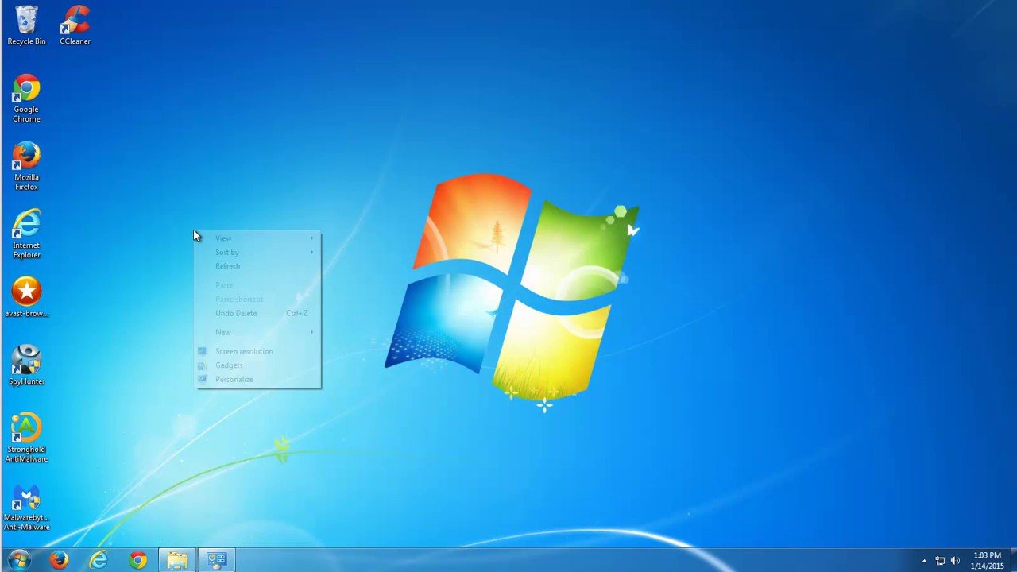
pyautogui.rightClick(195, 230)
pyautogui.click(251, 266)
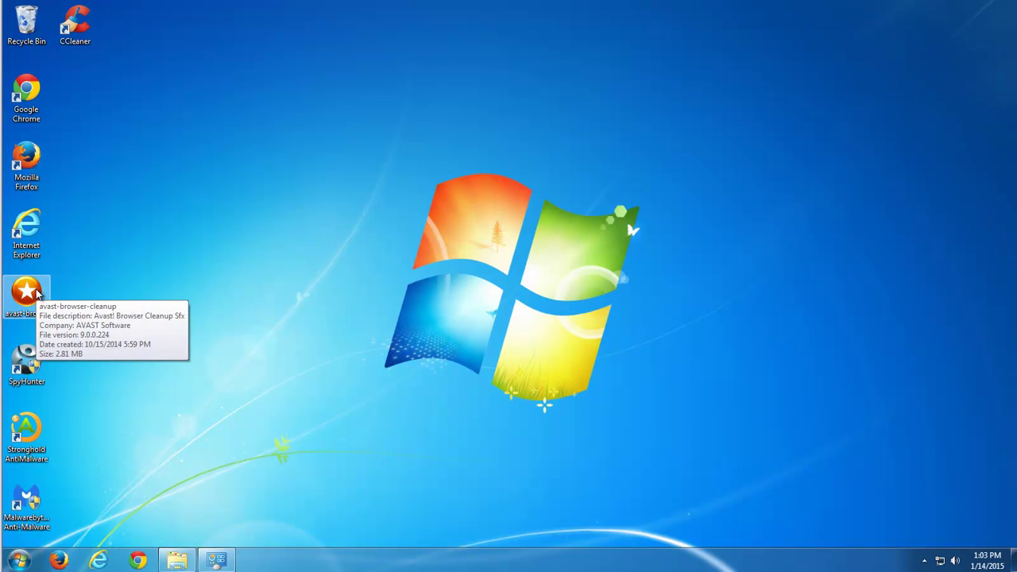
# In CCleaner's Registry cleaner, save a registry backup and fix all selected SafeWeb path issues
pyautogui.doubleClick(89, 44)
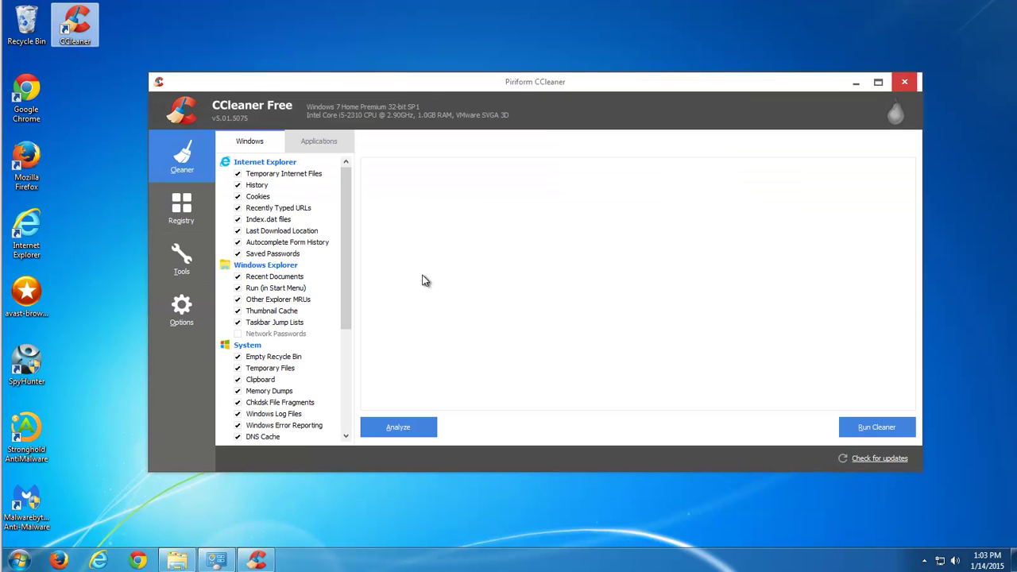
pyautogui.click(181, 208)
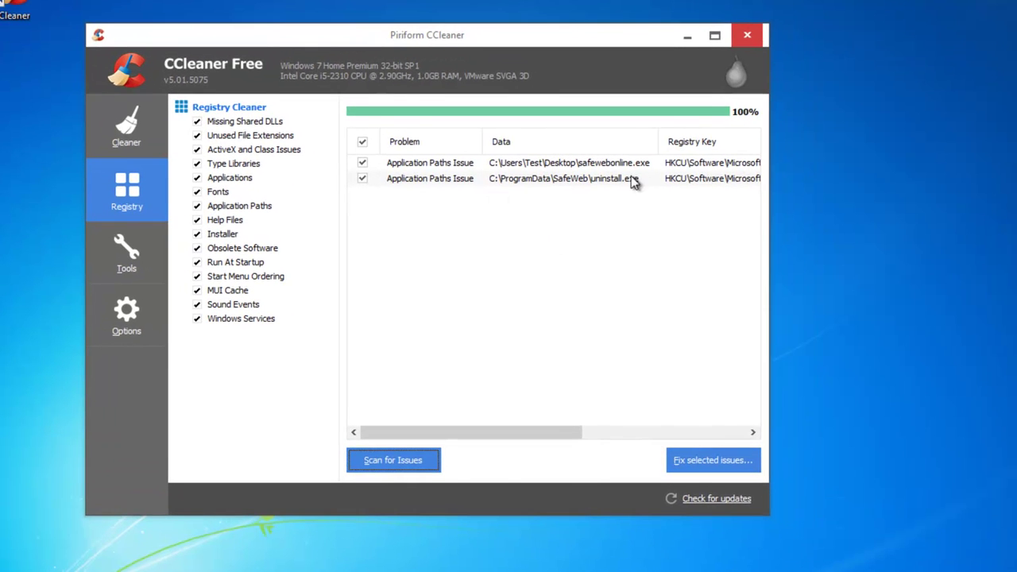
pyautogui.click(690, 467)
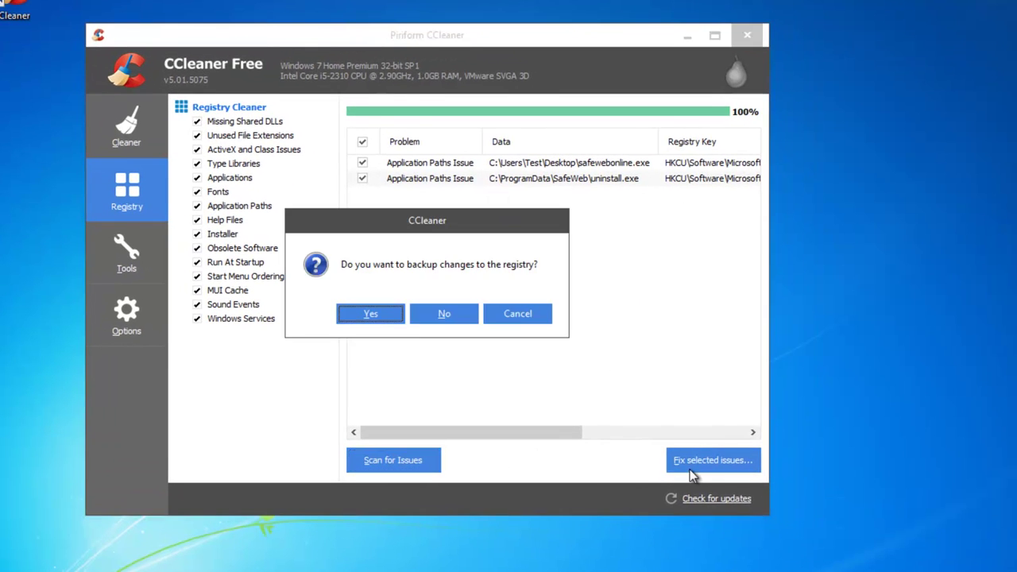
pyautogui.click(391, 314)
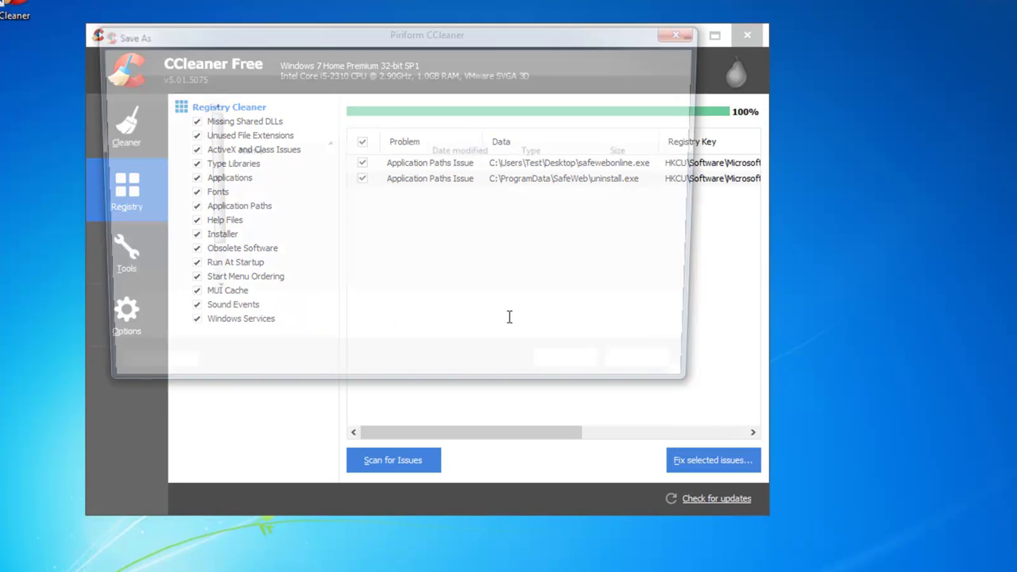
pyautogui.click(653, 373)
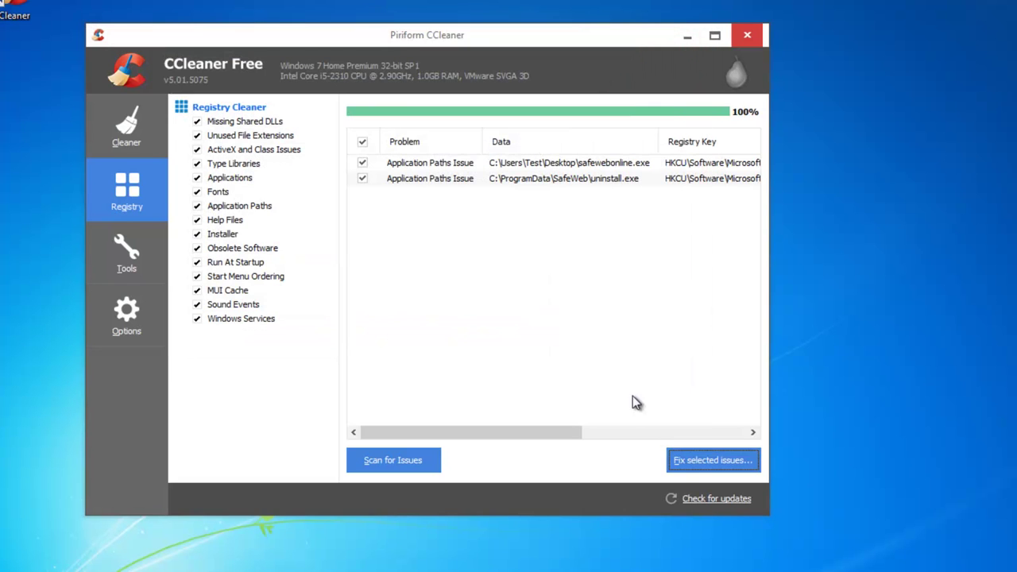
pyautogui.click(697, 462)
pyautogui.click(454, 318)
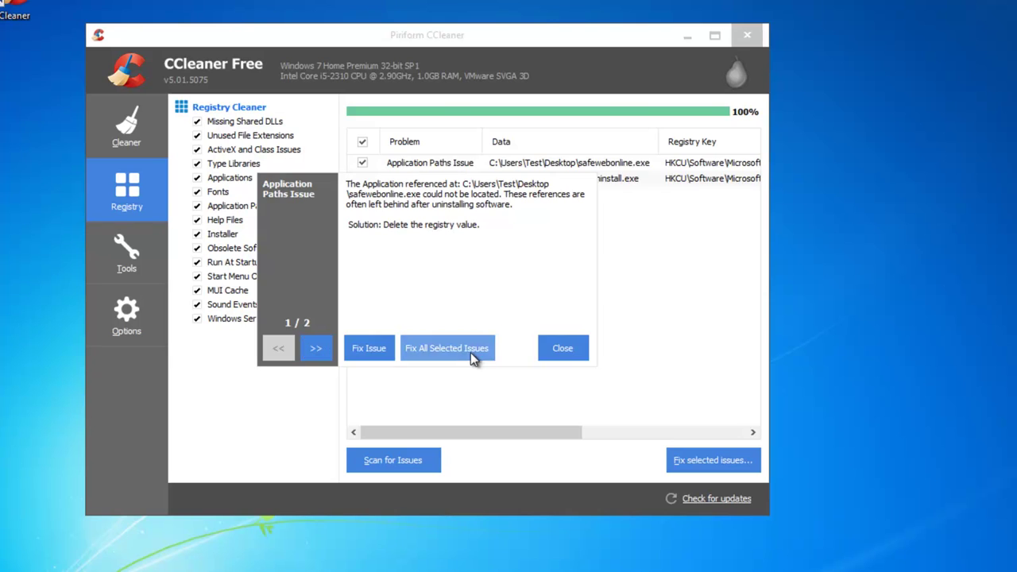
pyautogui.click(471, 352)
pyautogui.click(565, 350)
# Close CCleaner, run Avast Browser Cleanup as administrator, and view Internet Explorer's add-ons
pyautogui.click(731, 46)
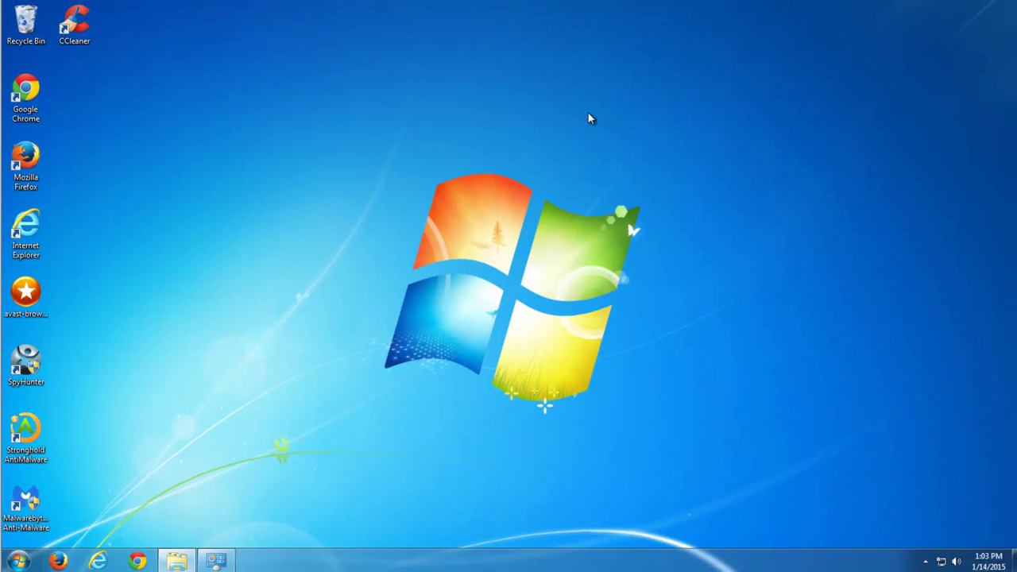
pyautogui.rightClick(48, 182)
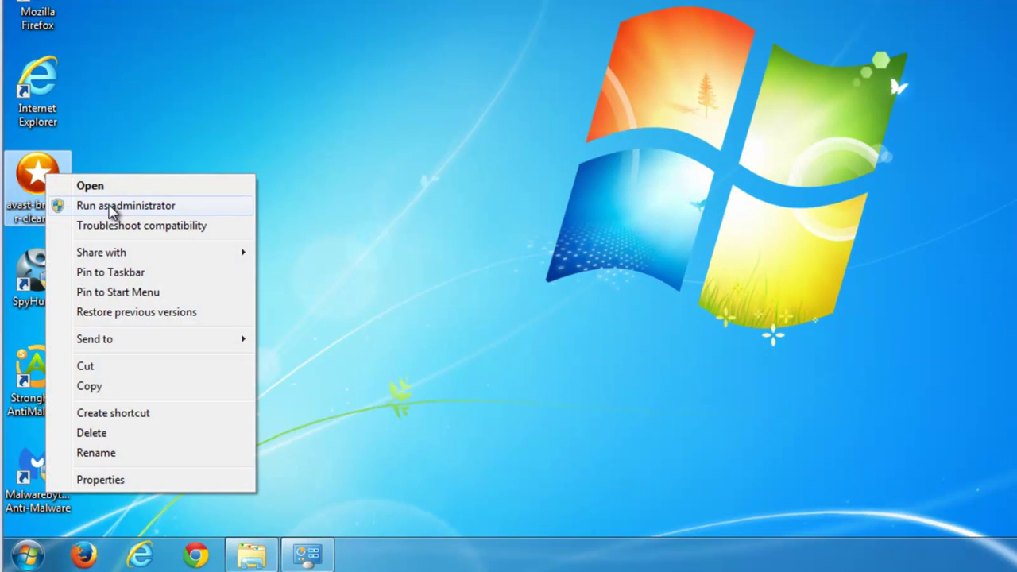
pyautogui.click(88, 206)
pyautogui.click(682, 250)
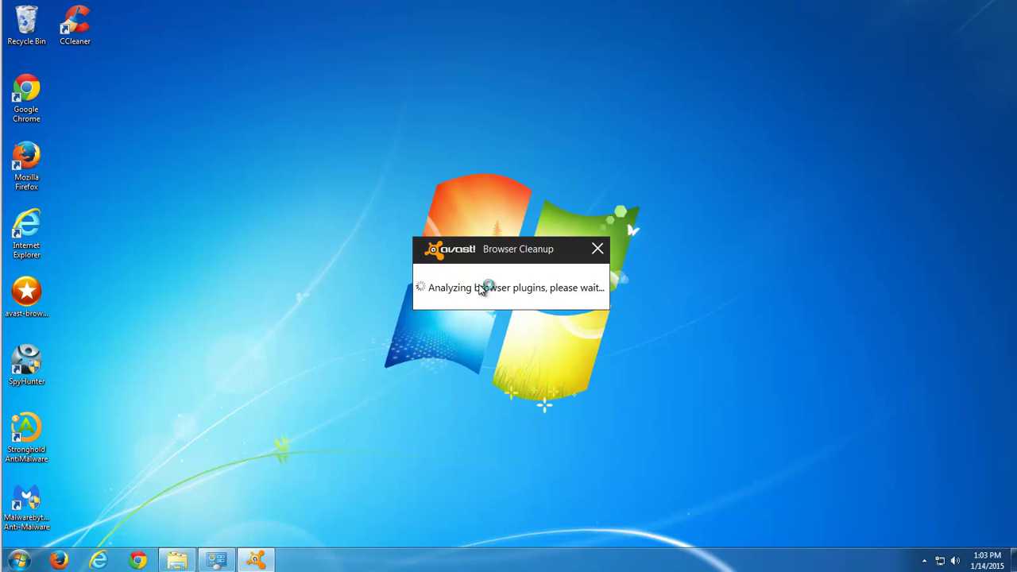
pyautogui.click(302, 152)
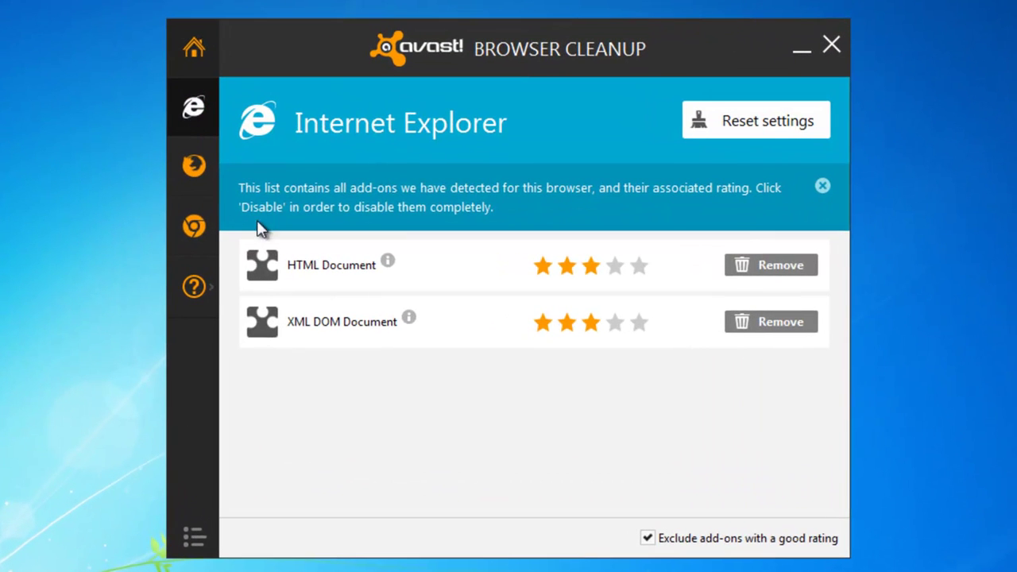
# Remove the HTML Document and XML DOM Document add-ons from Internet Explorer
pyautogui.click(776, 270)
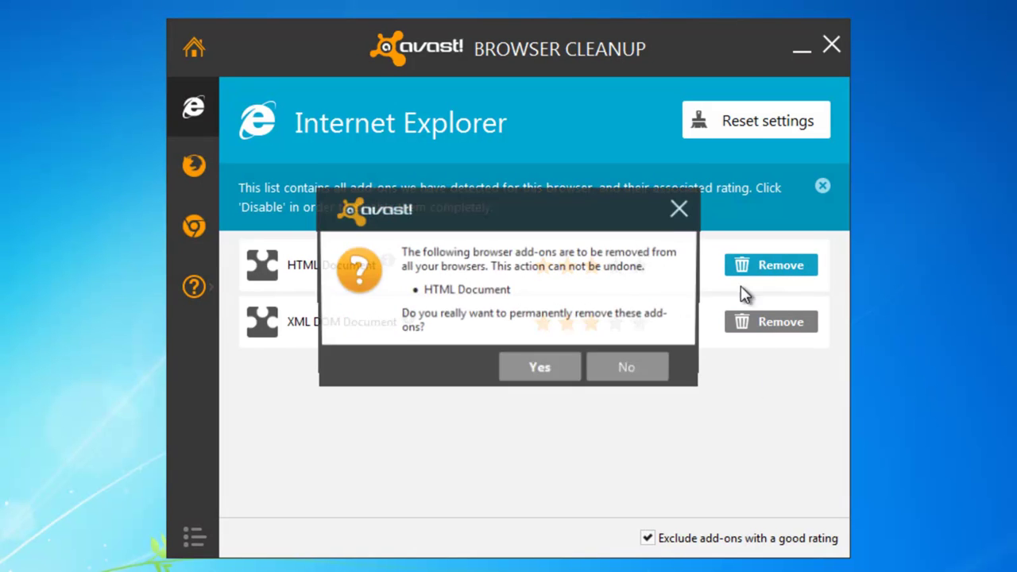
pyautogui.click(540, 367)
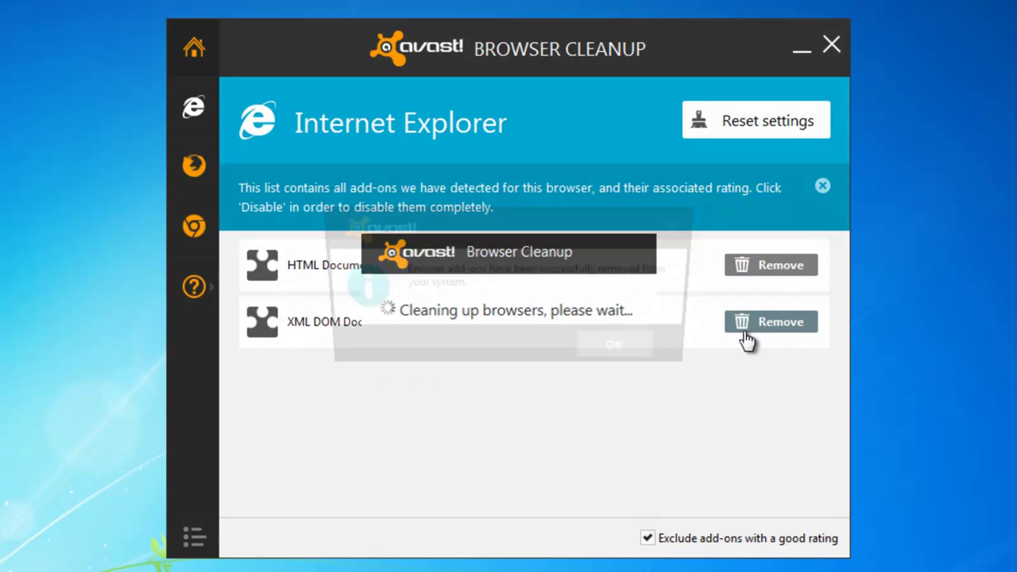
pyautogui.click(618, 359)
pyautogui.click(769, 272)
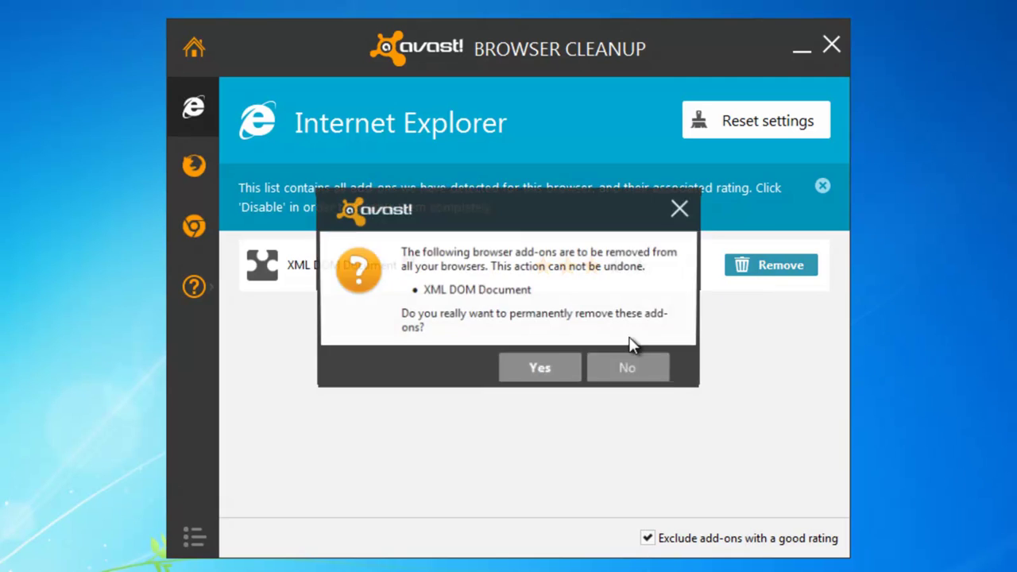
pyautogui.click(569, 367)
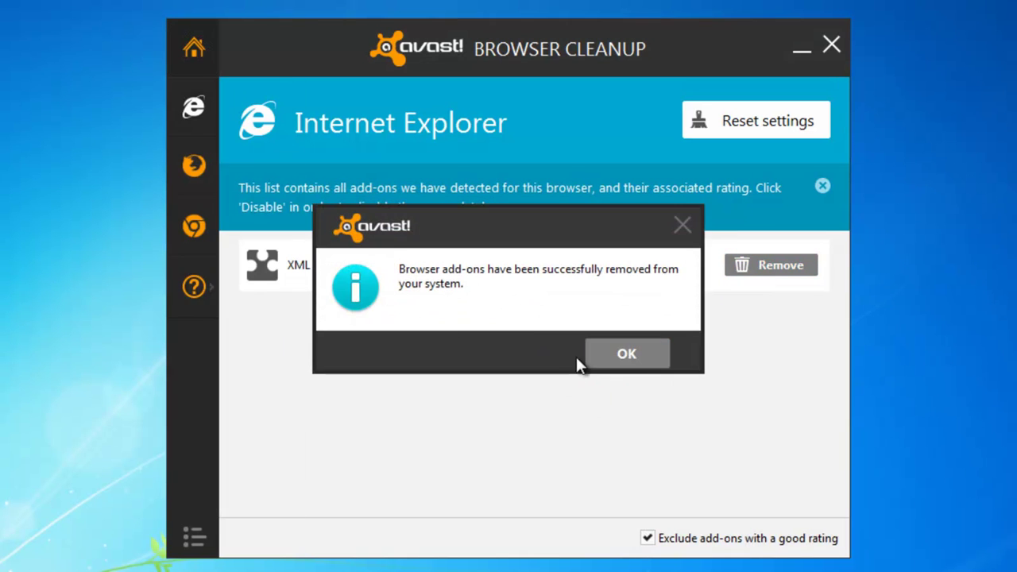
pyautogui.click(576, 353)
# Check Firefox's and Chrome's add-on lists, then return to Internet Explorer's page
pyautogui.click(195, 176)
pyautogui.click(193, 226)
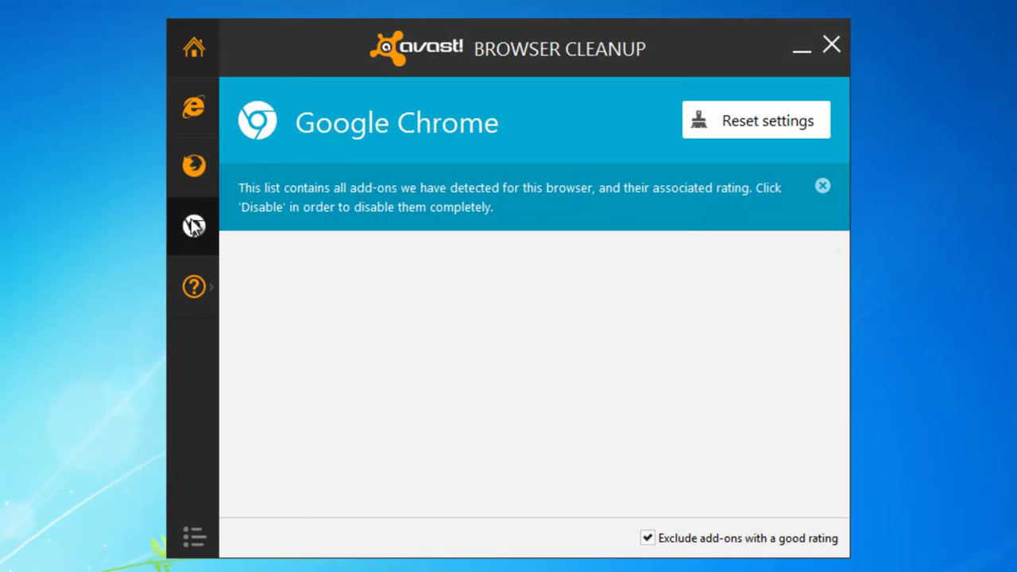
pyautogui.click(192, 108)
# Reset Internet Explorer to its original search settings with a free cleanup
pyautogui.click(749, 124)
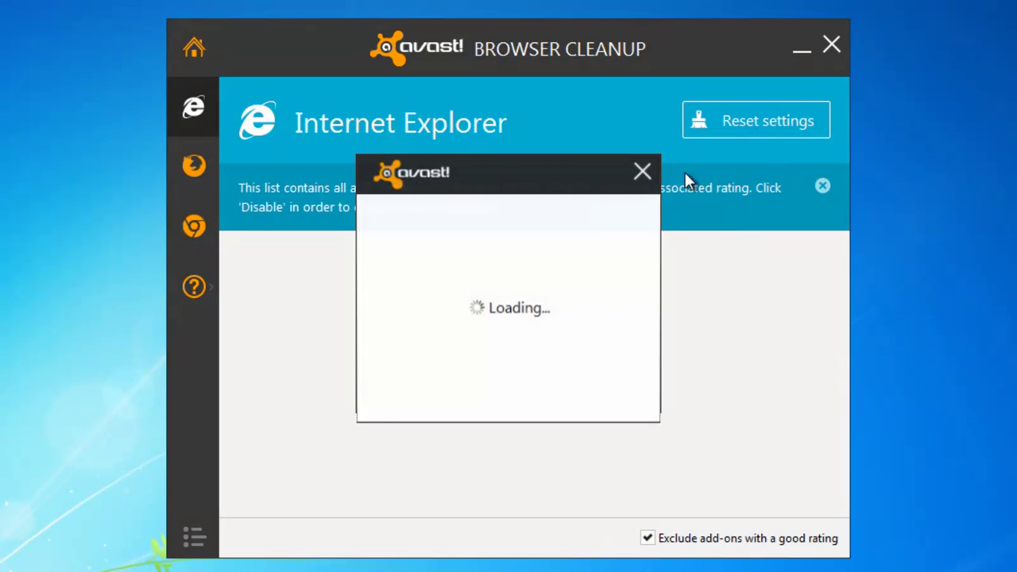
pyautogui.click(620, 303)
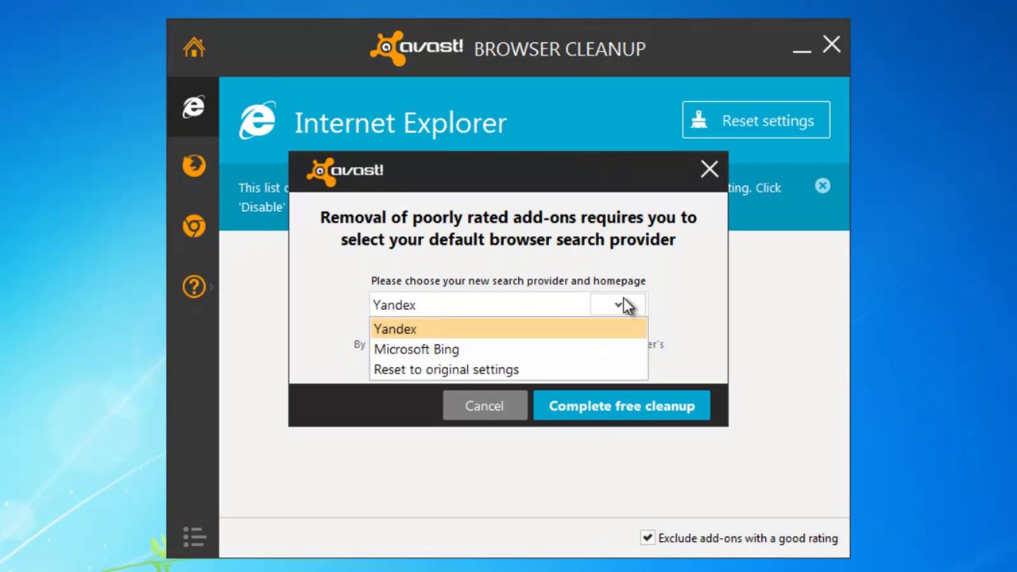
pyautogui.click(507, 370)
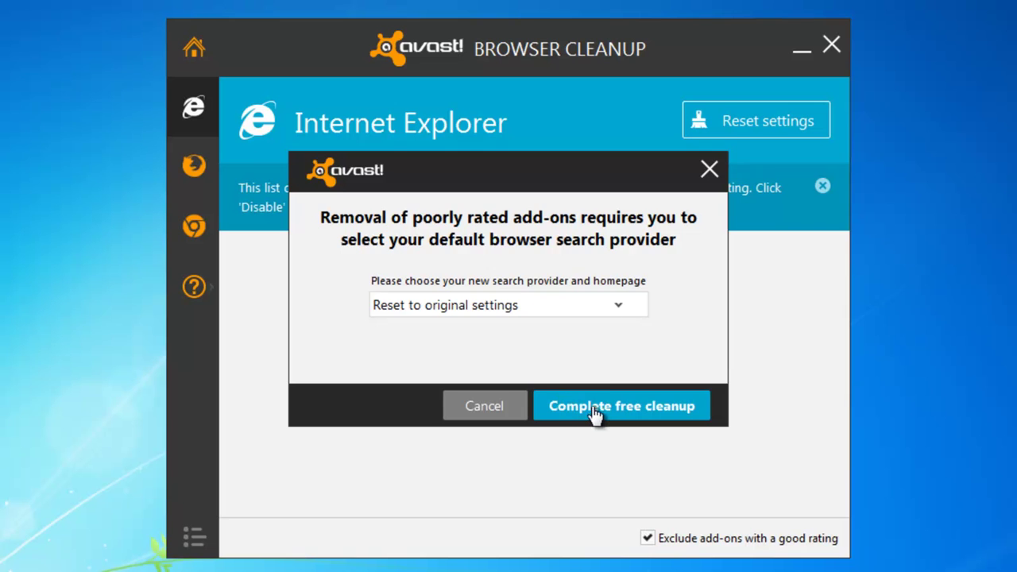
pyautogui.click(600, 409)
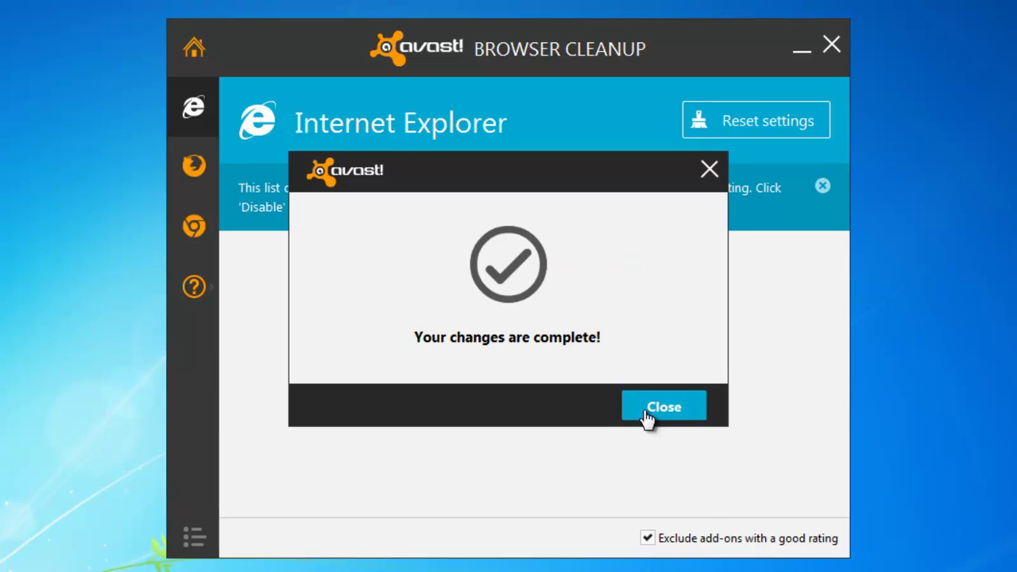
pyautogui.click(648, 419)
# Reset Firefox to its original search settings
pyautogui.click(194, 165)
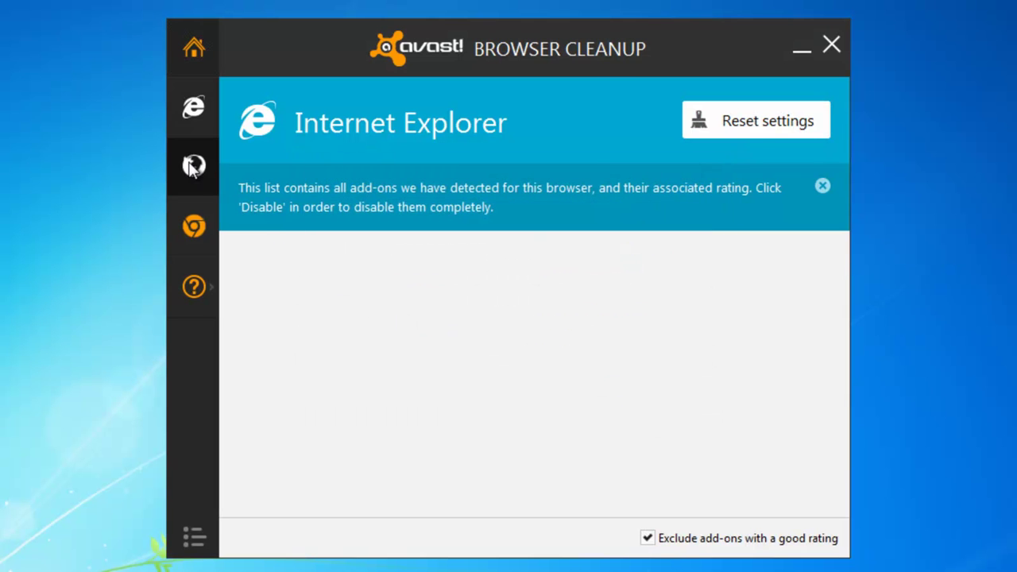
pyautogui.click(751, 127)
pyautogui.click(603, 306)
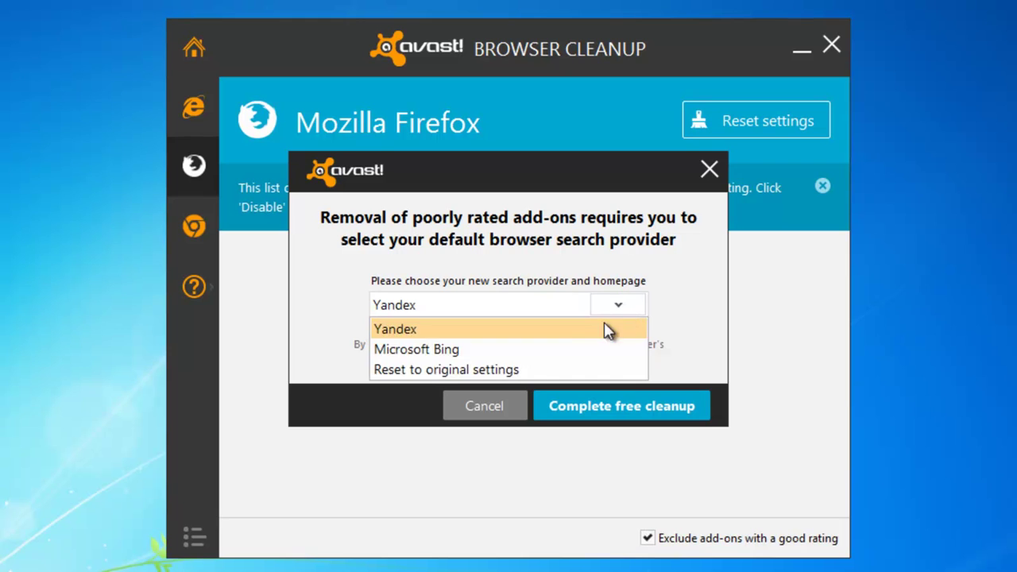
pyautogui.click(531, 371)
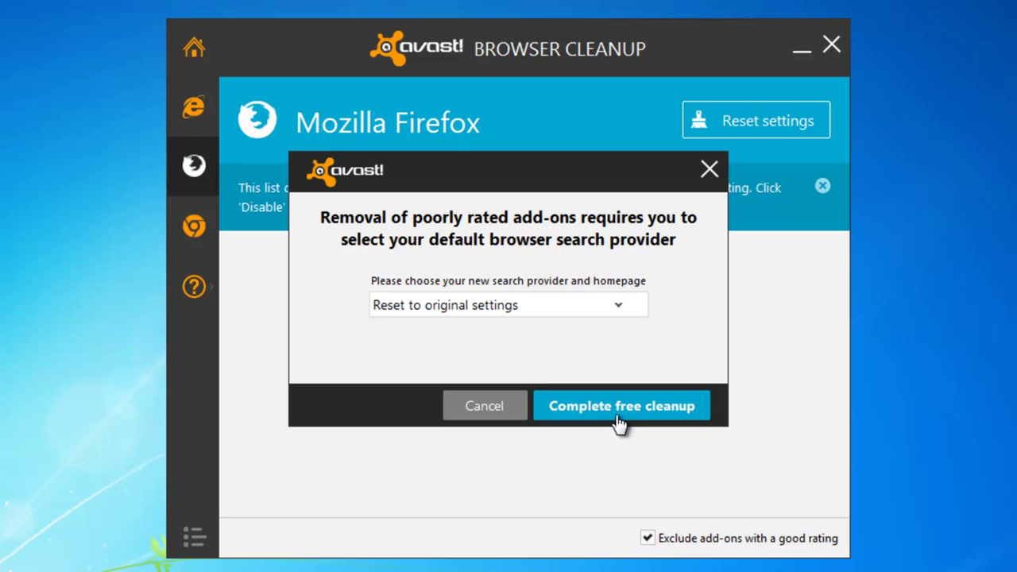
pyautogui.click(619, 423)
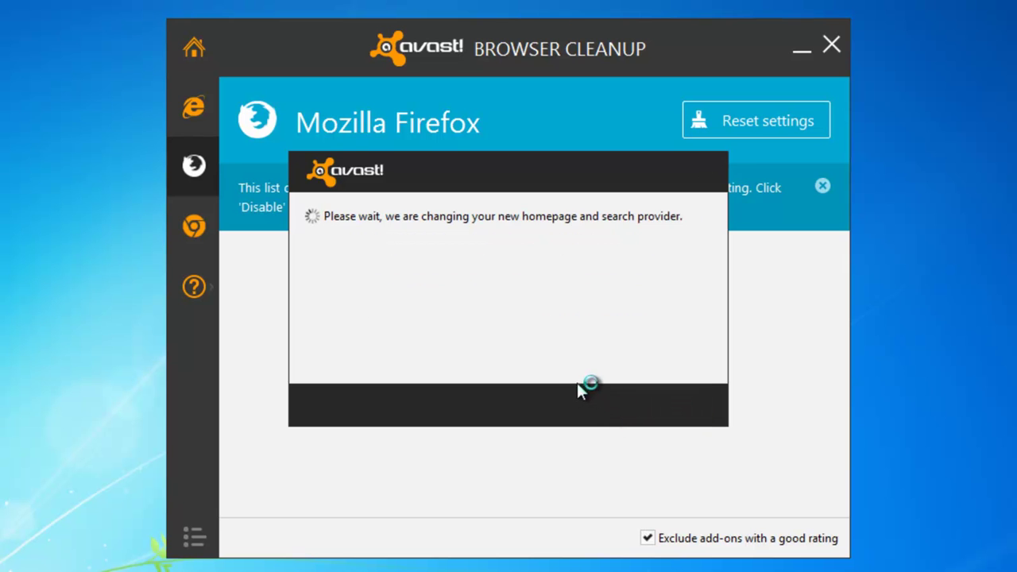
# Reset Chrome to its original settings, then close Avast Browser Cleanup
pyautogui.click(625, 404)
pyautogui.click(194, 227)
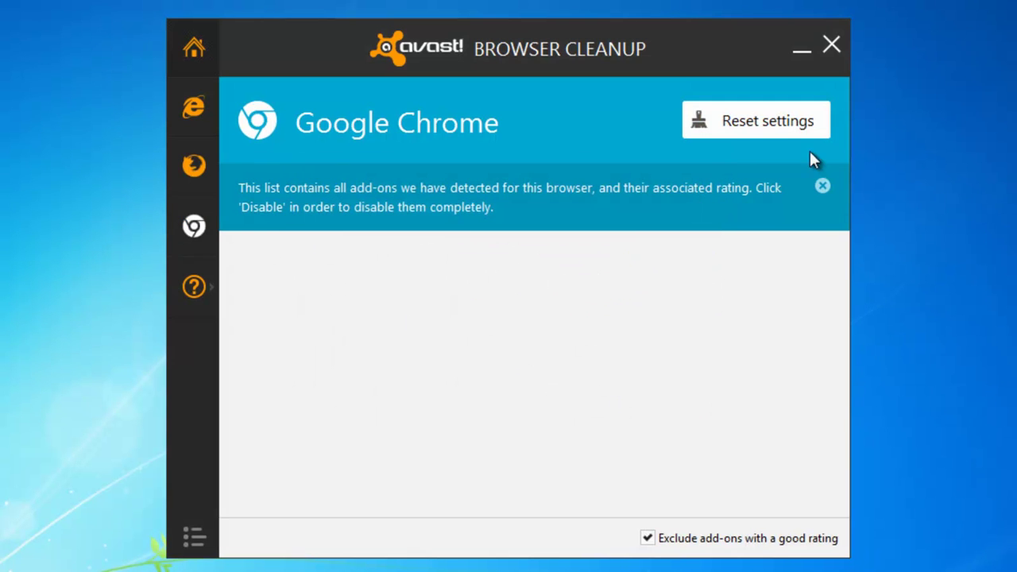
pyautogui.click(749, 113)
pyautogui.click(561, 310)
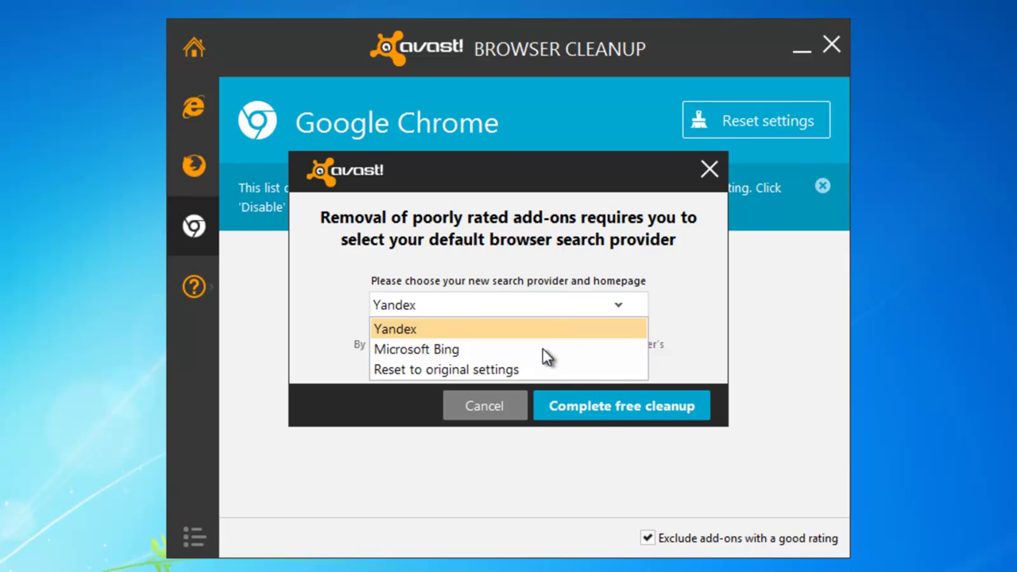
pyautogui.click(572, 368)
pyautogui.click(604, 409)
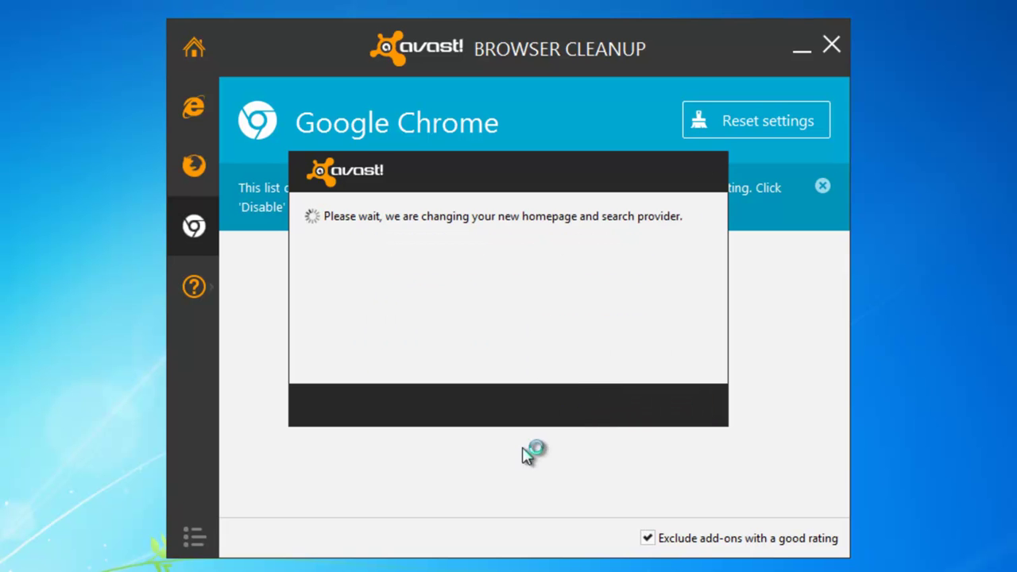
pyautogui.click(667, 409)
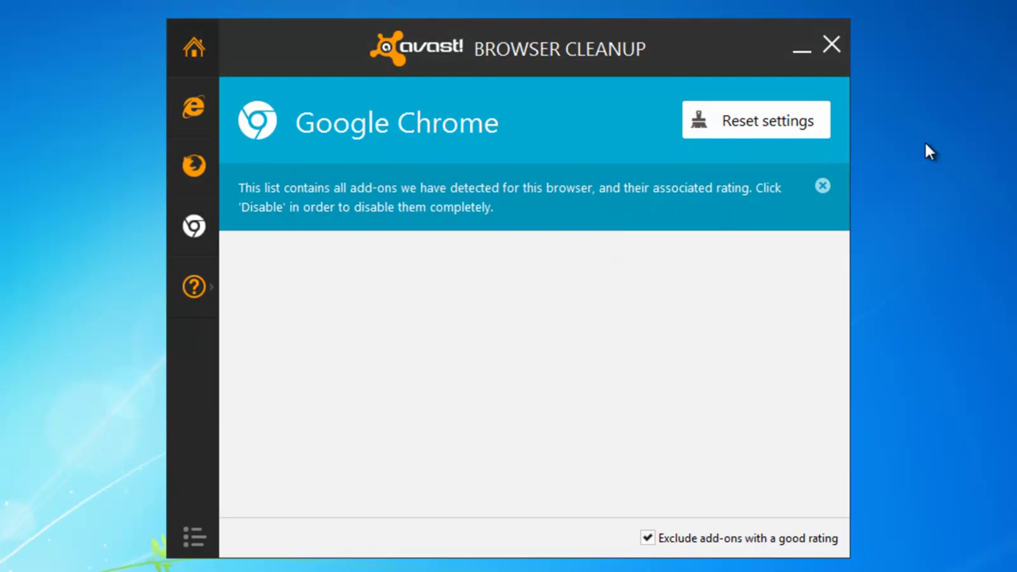
pyautogui.click(833, 44)
pyautogui.rightClick(275, 165)
pyautogui.click(310, 210)
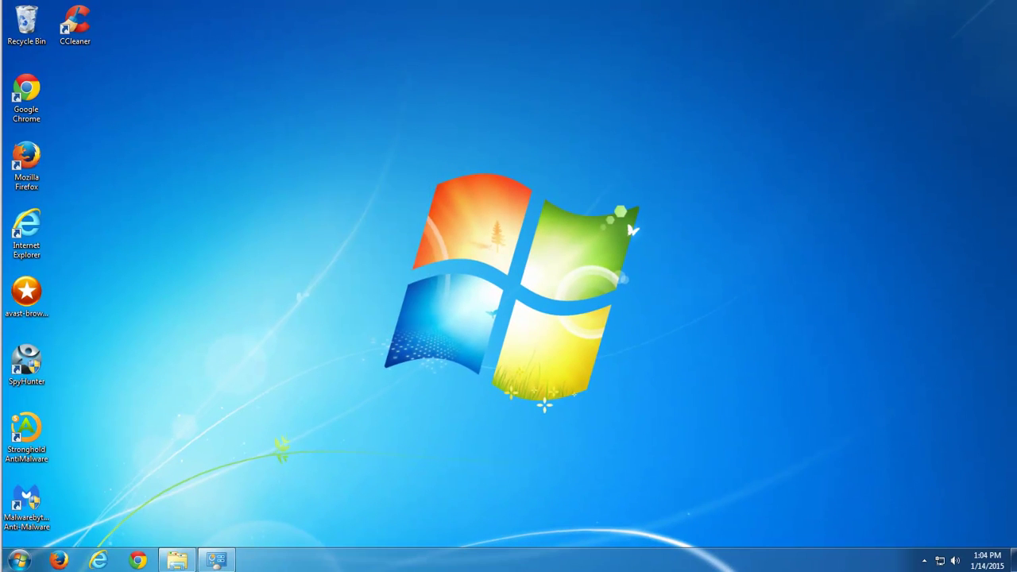
pyautogui.doubleClick(26, 230)
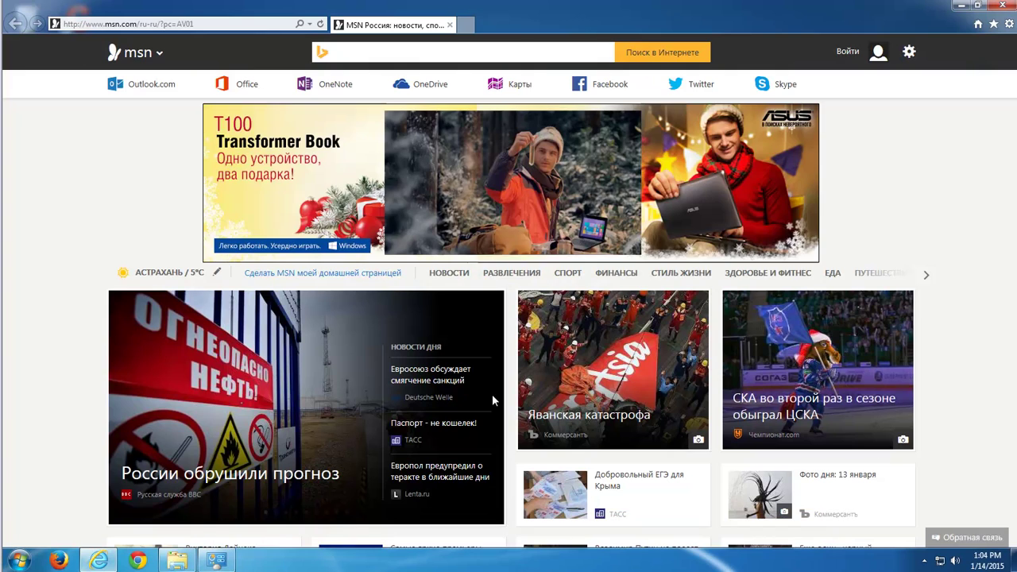
pyautogui.moveTo(306, 406)
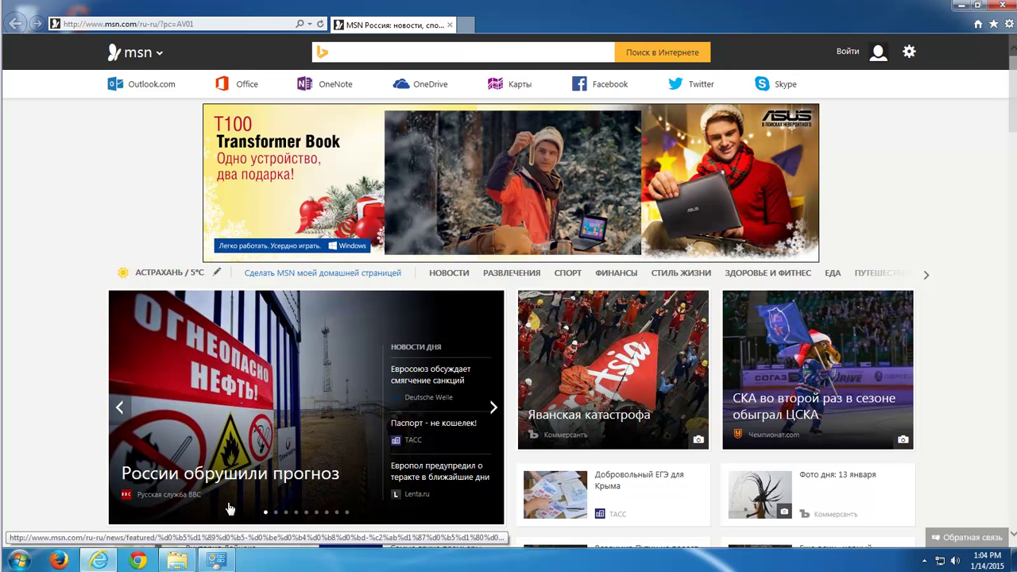
pyautogui.click(206, 413)
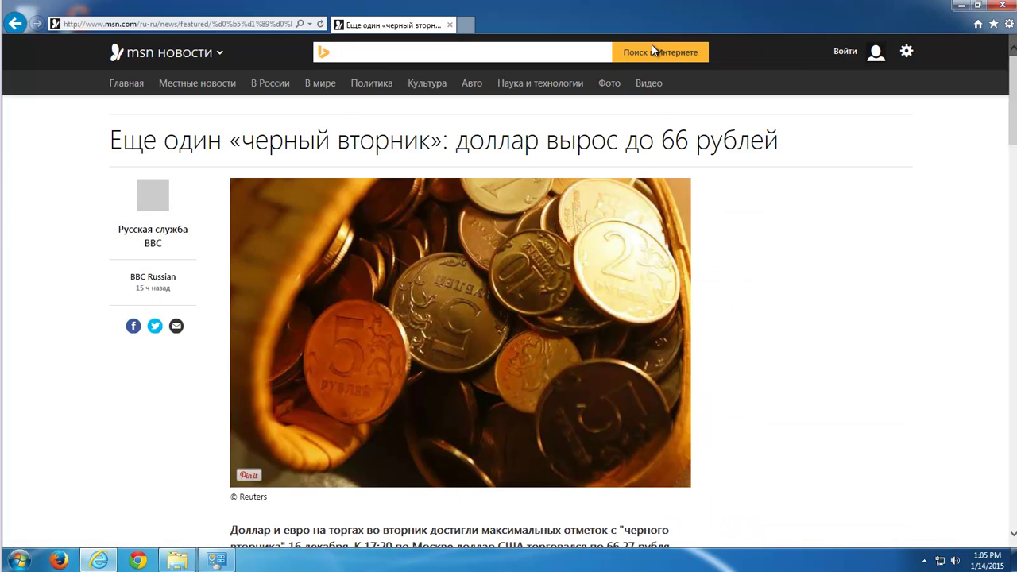
pyautogui.click(1002, 6)
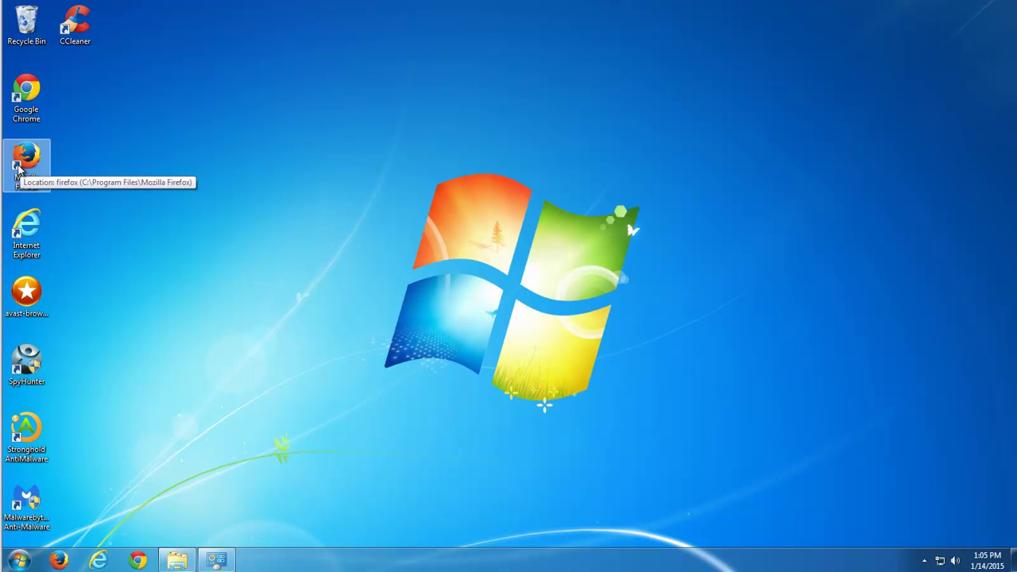
pyautogui.doubleClick(24, 168)
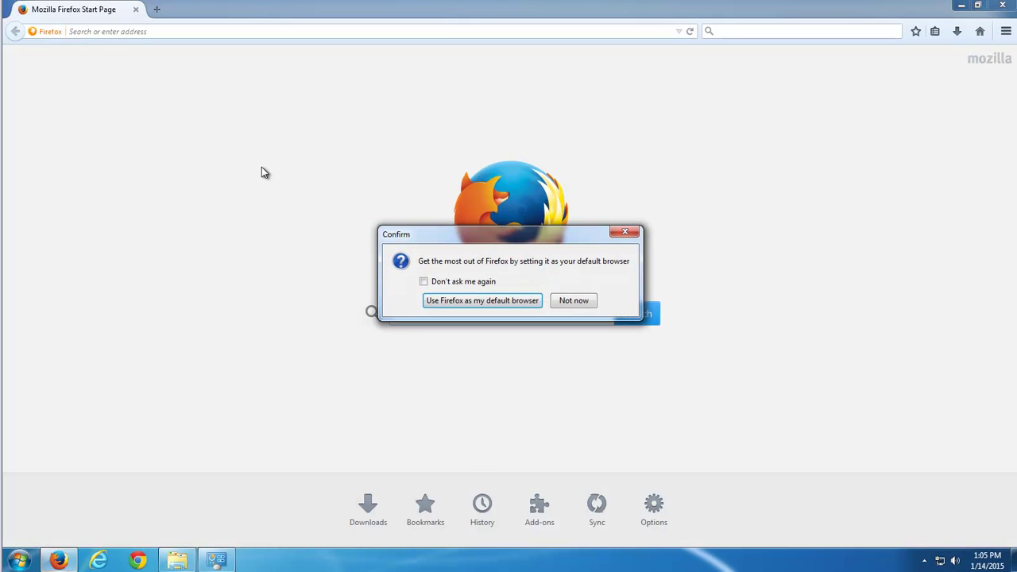
pyautogui.click(571, 302)
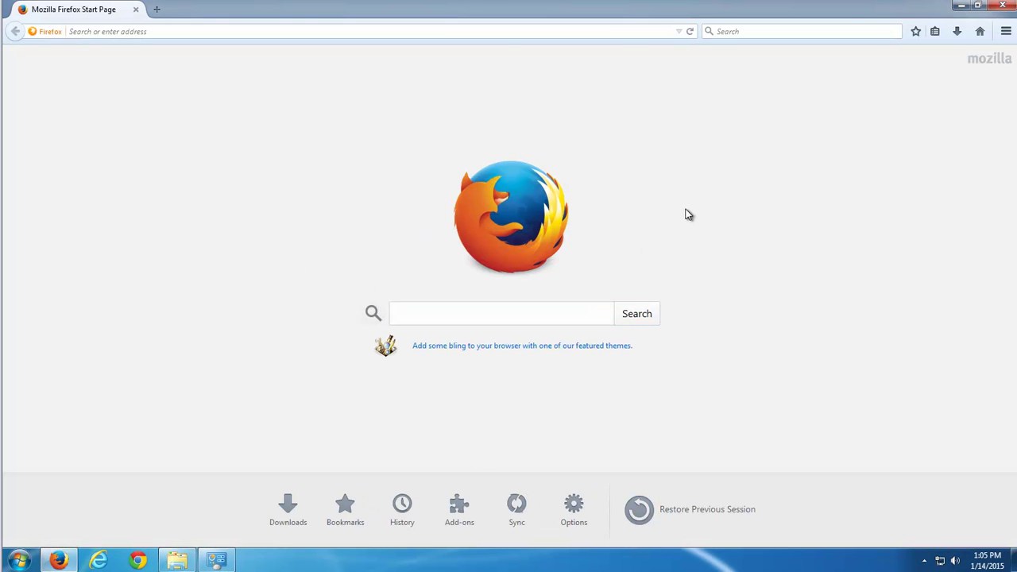
pyautogui.click(1002, 5)
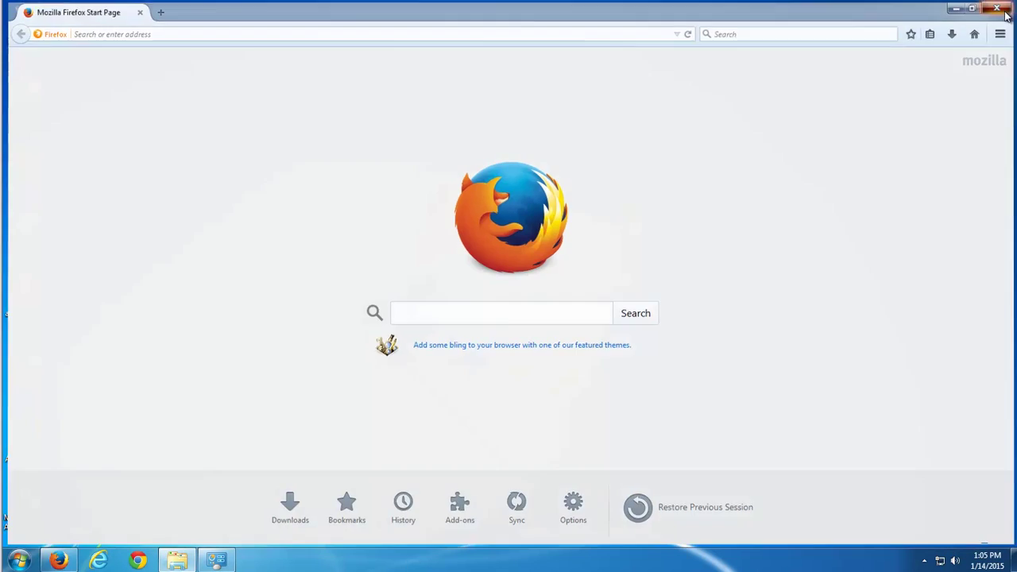
pyautogui.click(24, 96)
# Launch Chrome and delete mystartsearch from the startup pages list in Settings
pyautogui.doubleClick(17, 96)
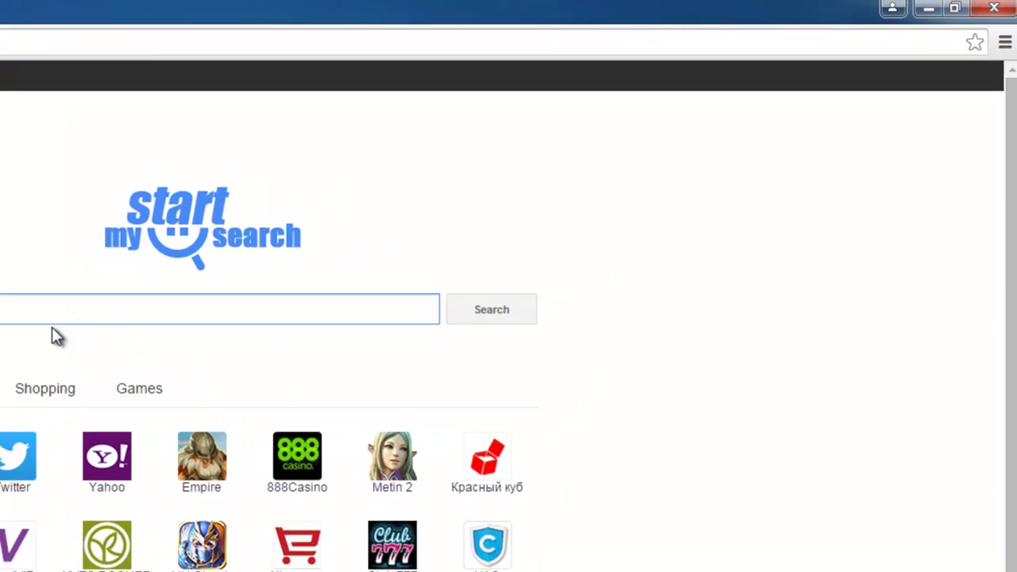
pyautogui.click(1005, 43)
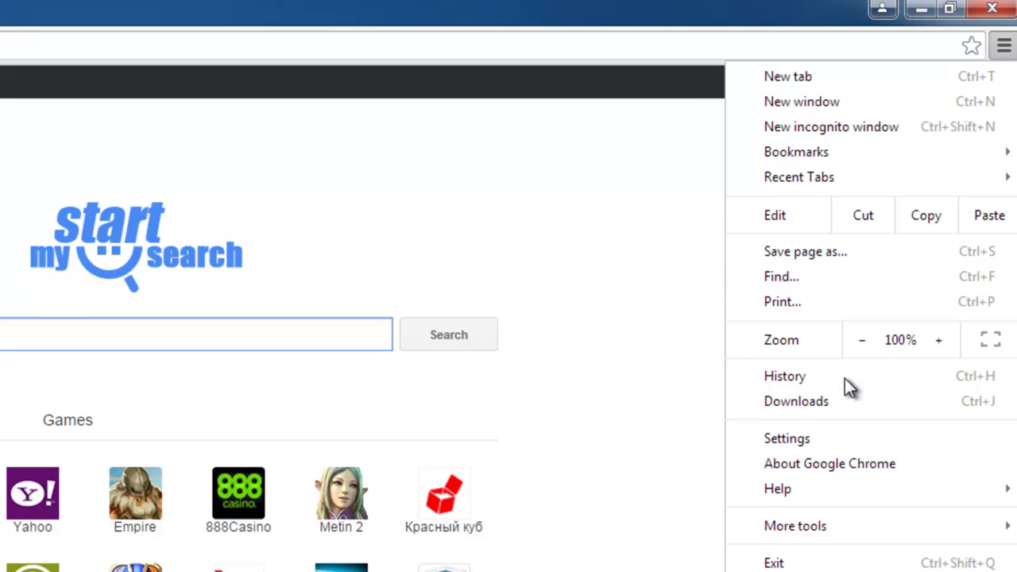
pyautogui.click(818, 433)
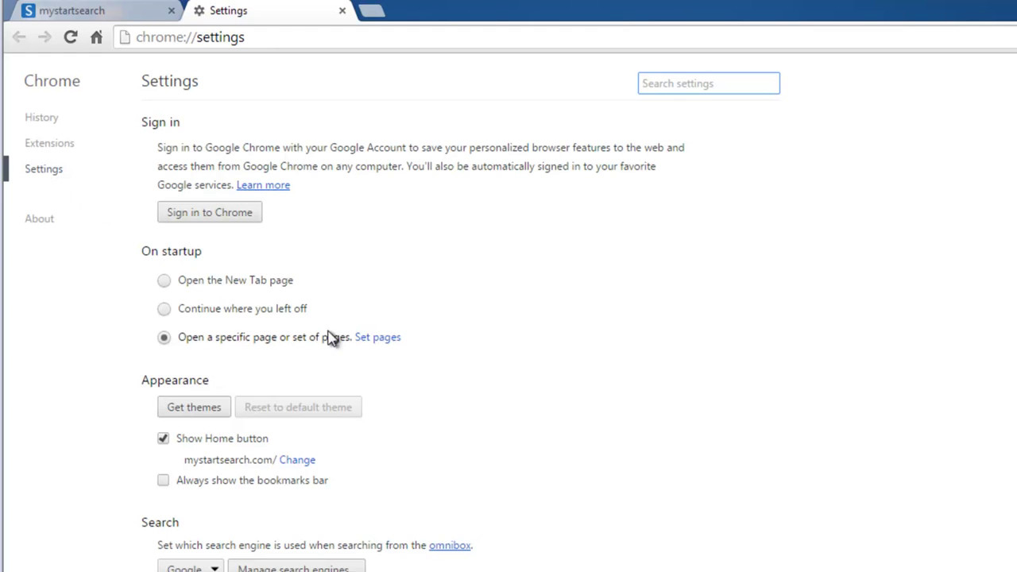
pyautogui.click(374, 339)
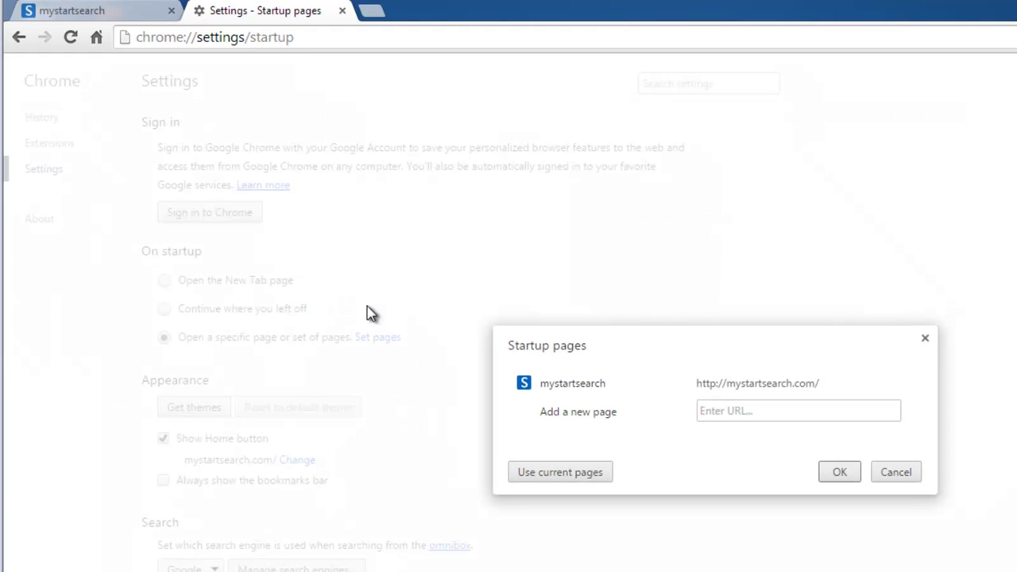
pyautogui.moveTo(826, 385)
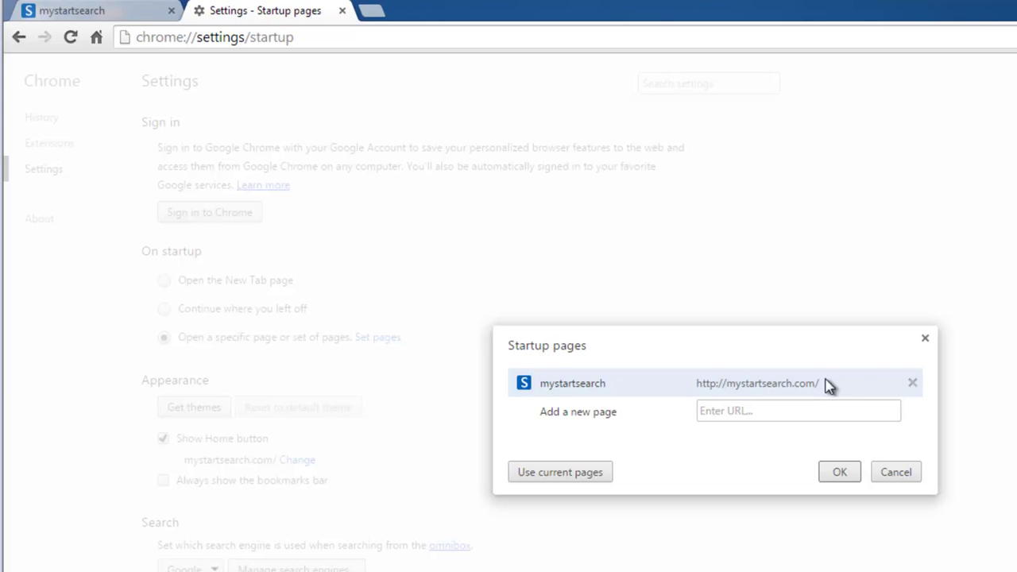
pyautogui.click(912, 383)
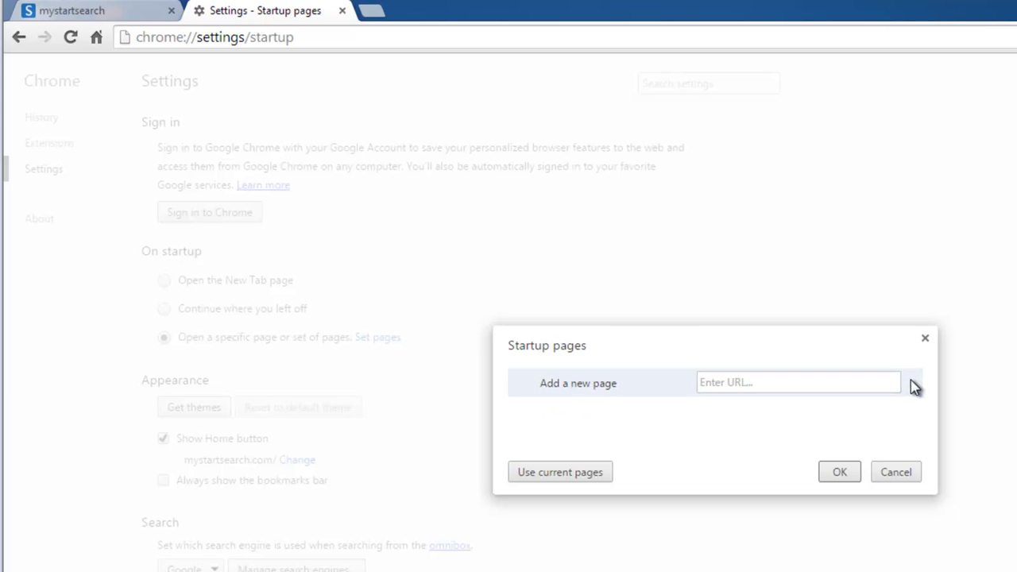
pyautogui.click(840, 472)
# Make Chrome open the New Tab page at startup and use it as the home page
pyautogui.click(163, 283)
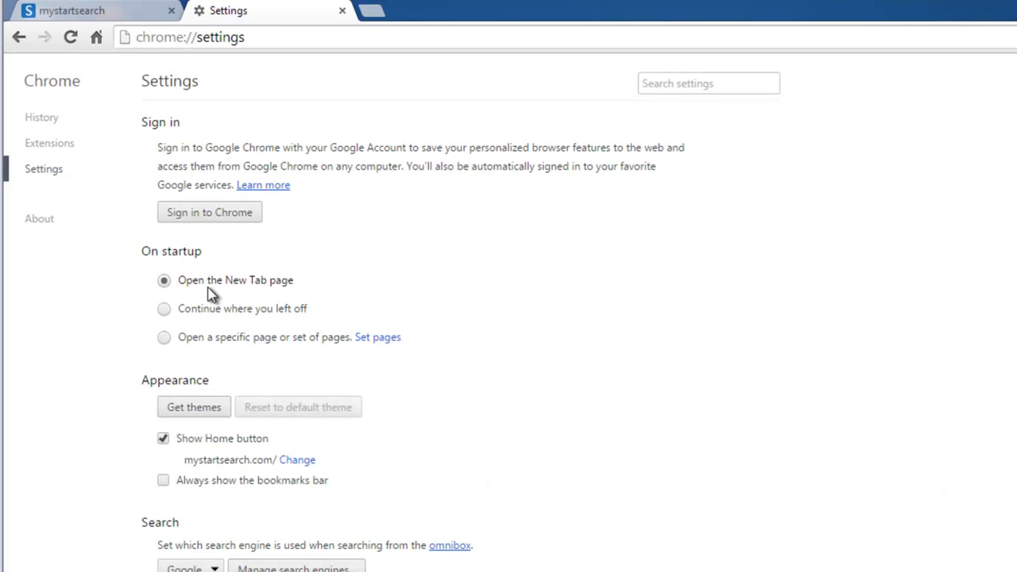
pyautogui.click(296, 461)
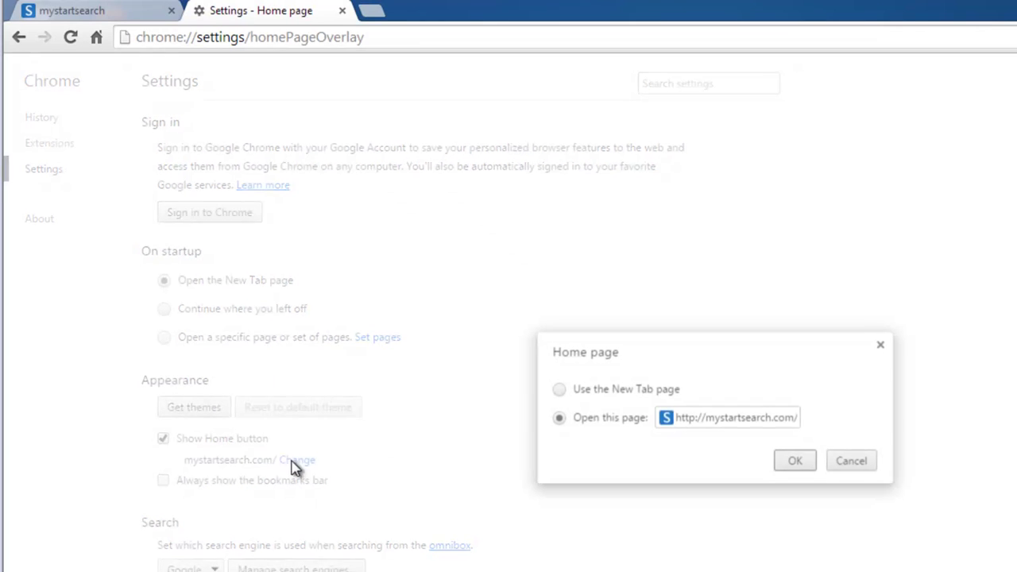
pyautogui.tripleClick(687, 419)
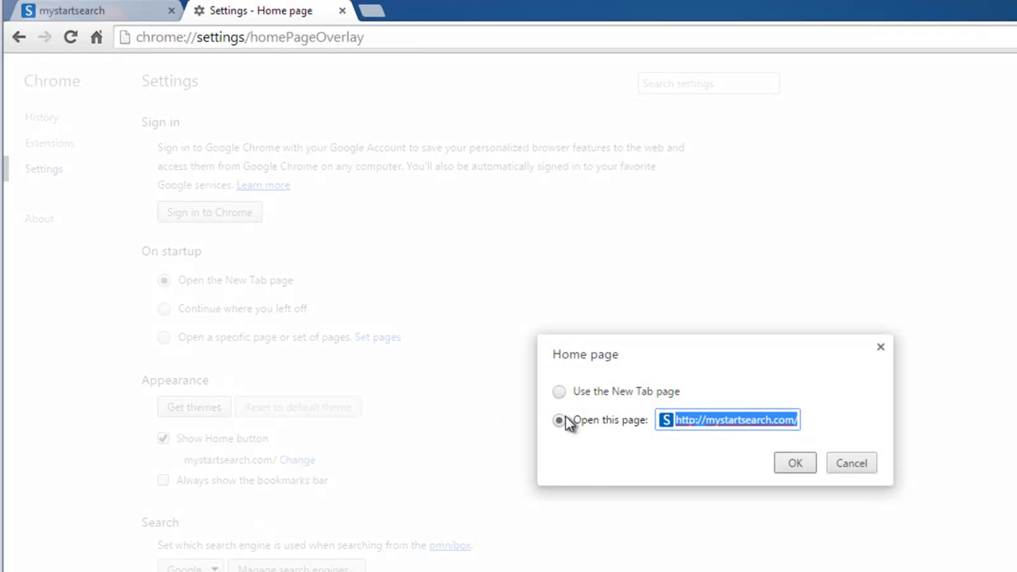
pyautogui.press('BackSpace')
pyautogui.click(559, 392)
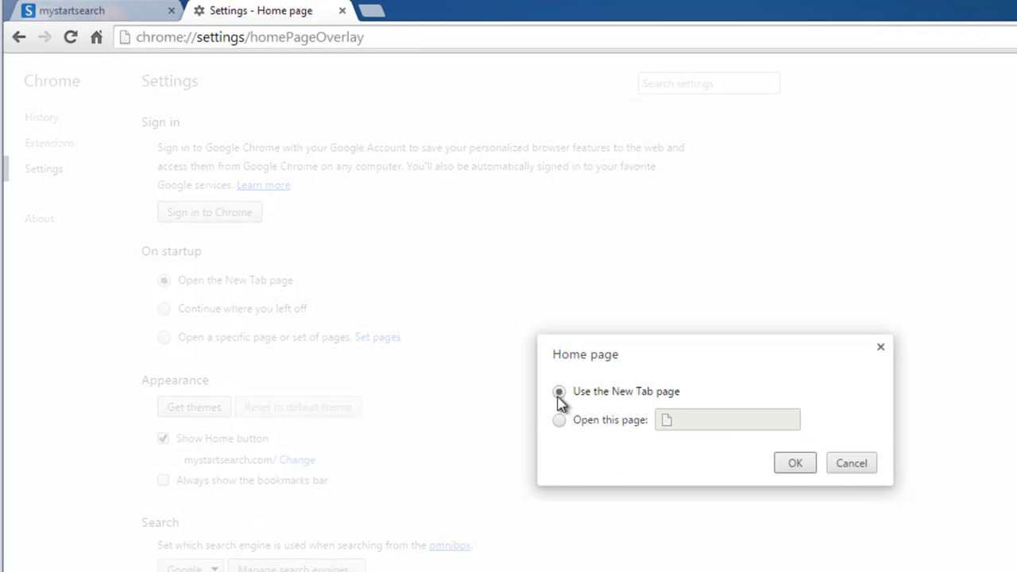
pyautogui.click(781, 465)
# Delete the AOL and Ask search engines, keep Google default, and close Settings
pyautogui.scroll(-1, 371, 450)
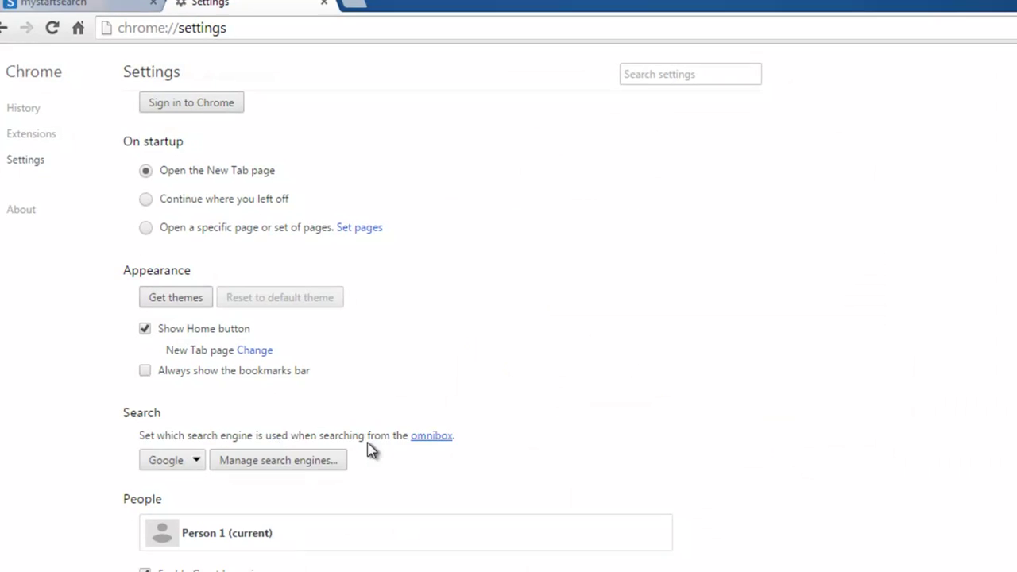
pyautogui.click(290, 462)
pyautogui.moveTo(278, 161)
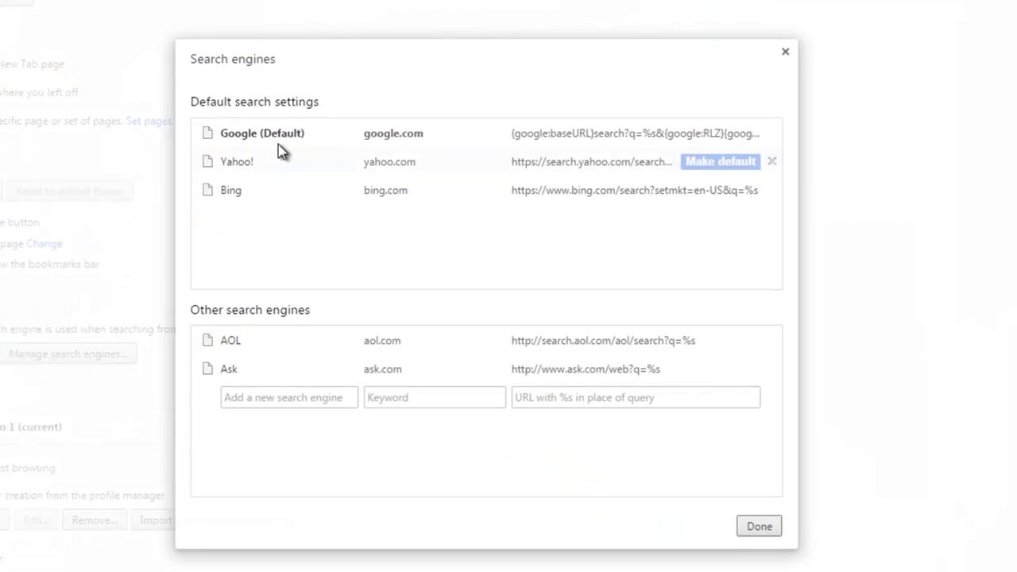
pyautogui.click(702, 163)
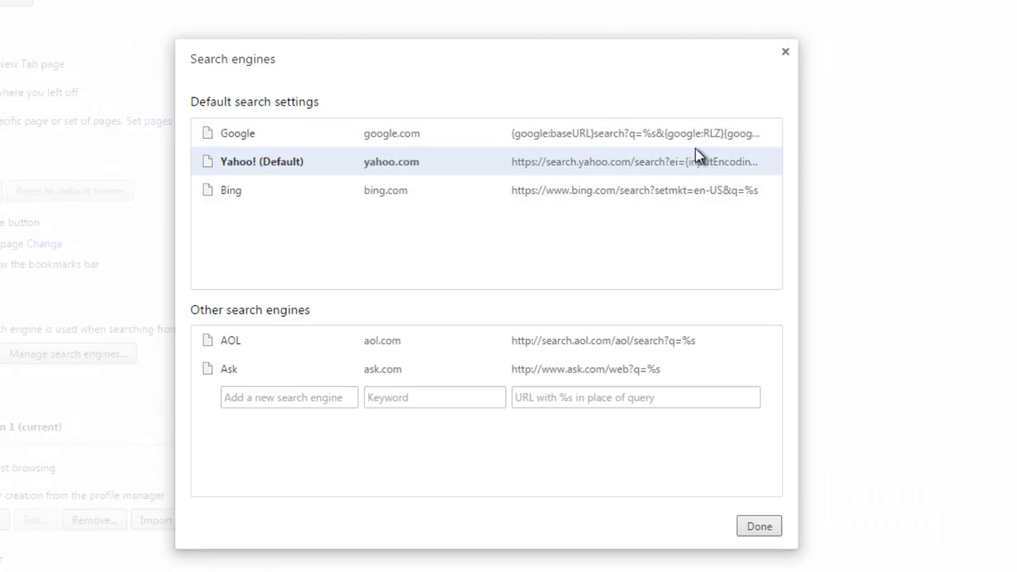
pyautogui.click(704, 136)
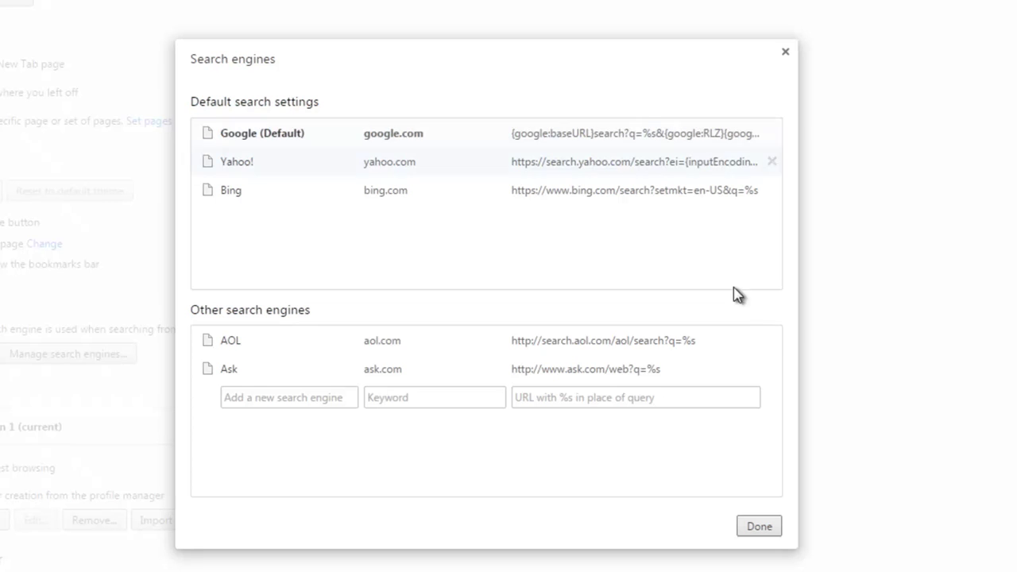
pyautogui.click(772, 341)
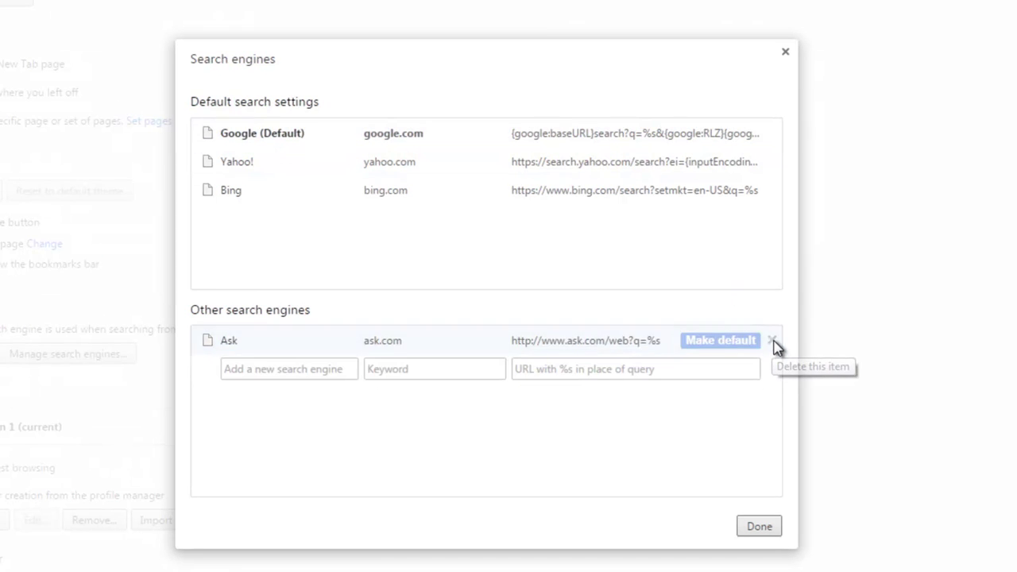
pyautogui.click(773, 340)
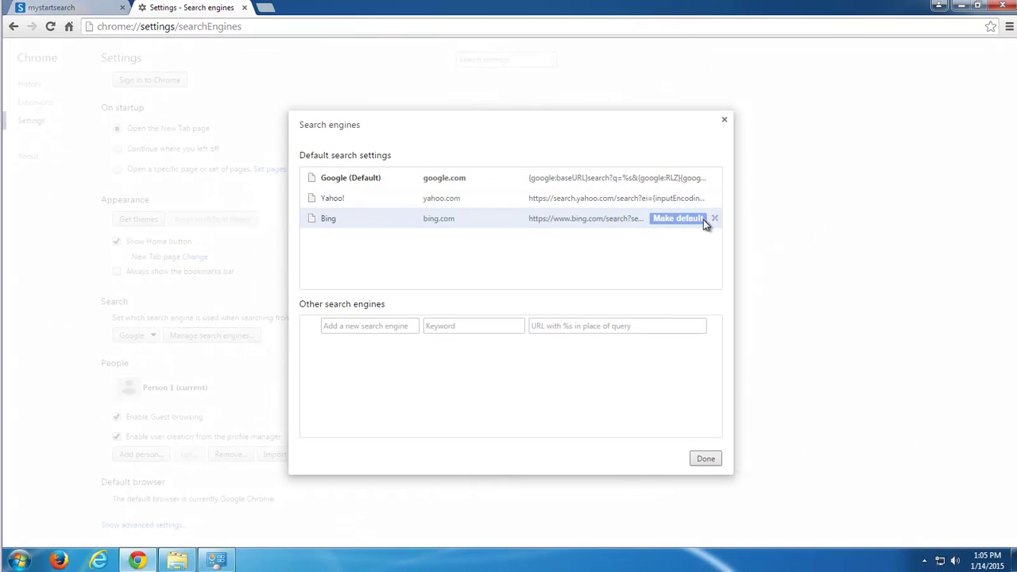
pyautogui.click(706, 463)
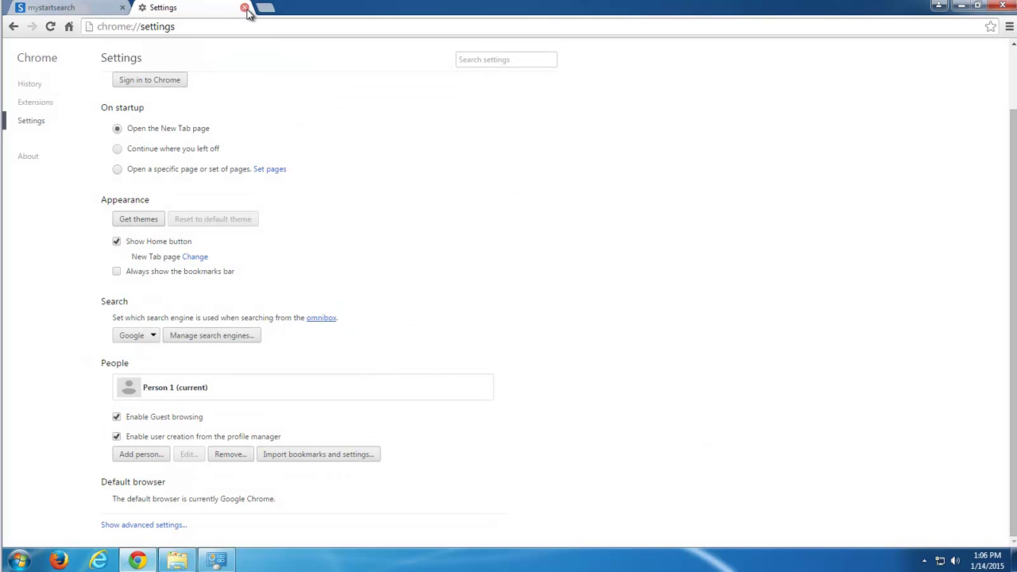
pyautogui.click(245, 8)
pyautogui.click(122, 8)
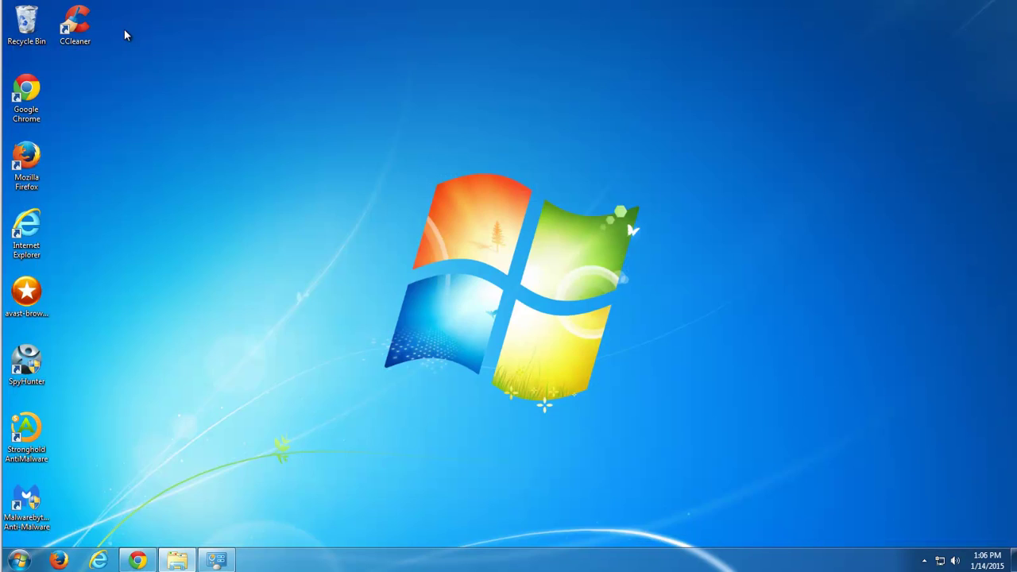
pyautogui.rightClick(149, 148)
pyautogui.click(163, 183)
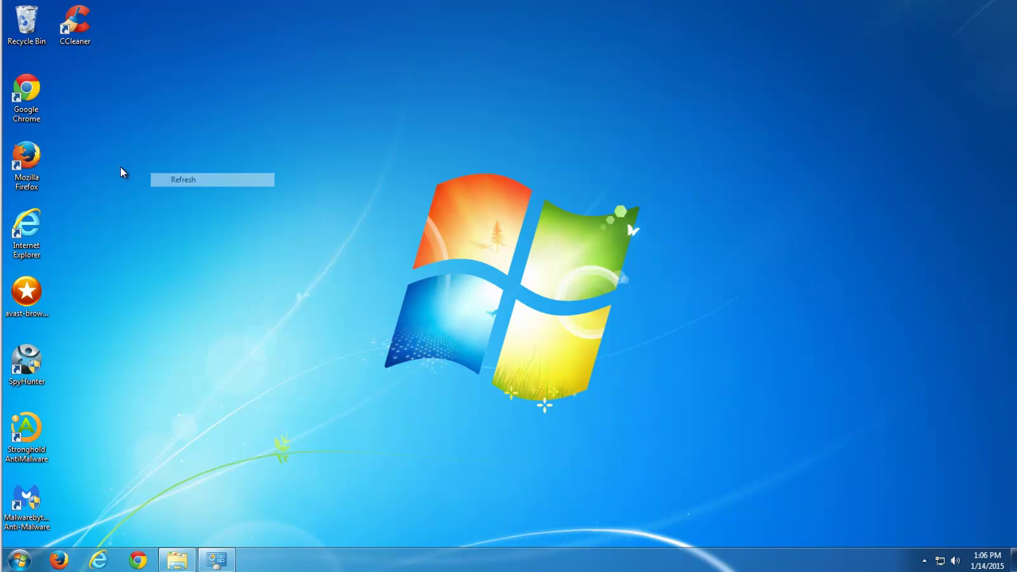
pyautogui.doubleClick(31, 100)
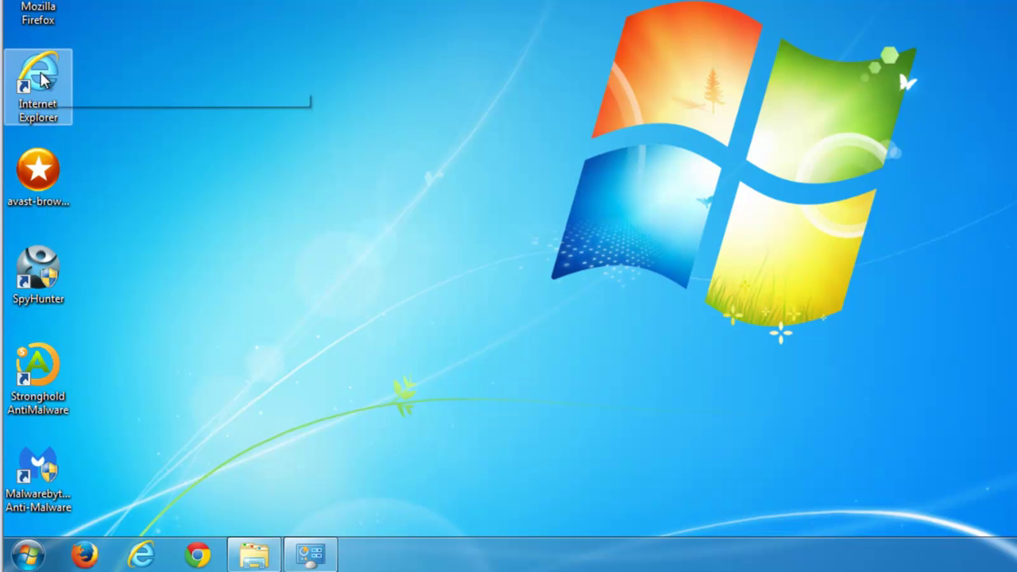
pyautogui.rightClick(43, 77)
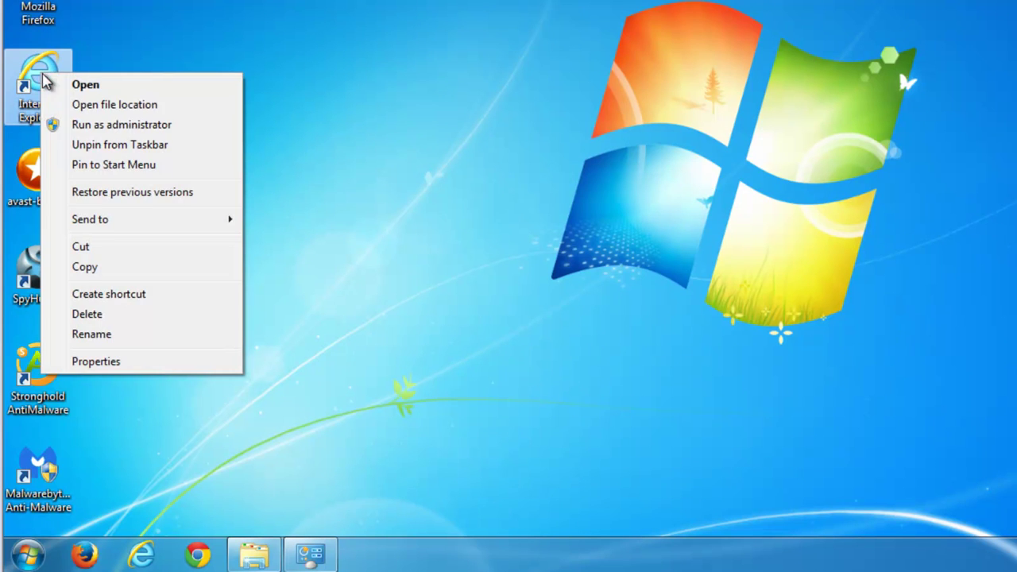
pyautogui.click(108, 362)
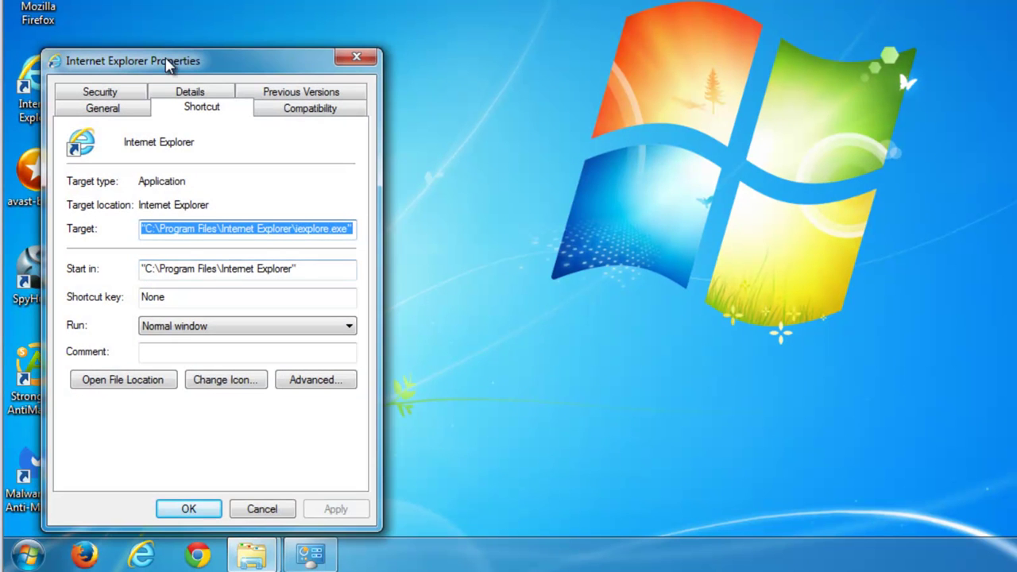
pyautogui.moveTo(170, 62); pyautogui.dragTo(477, 4)
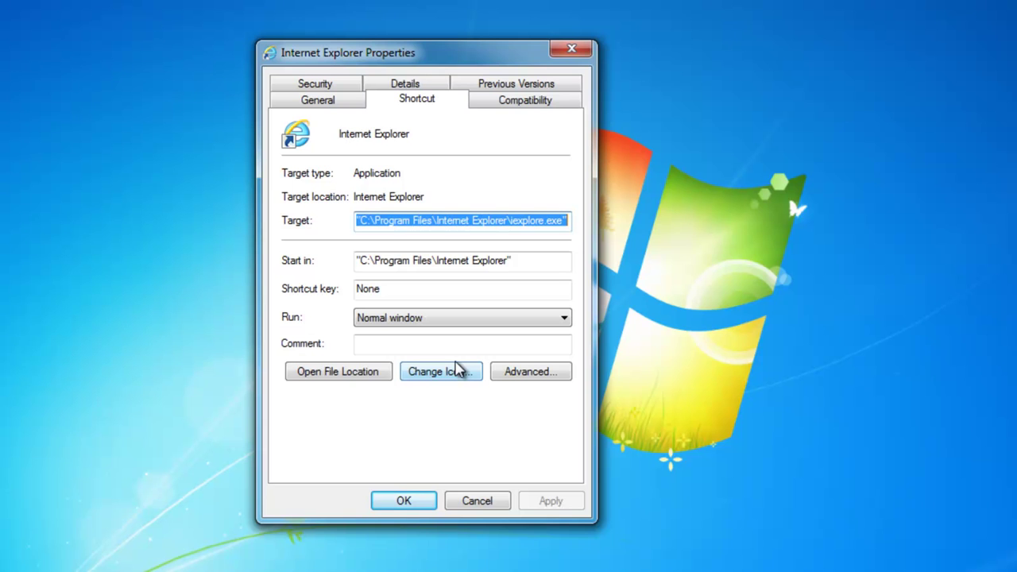
pyautogui.click(566, 223)
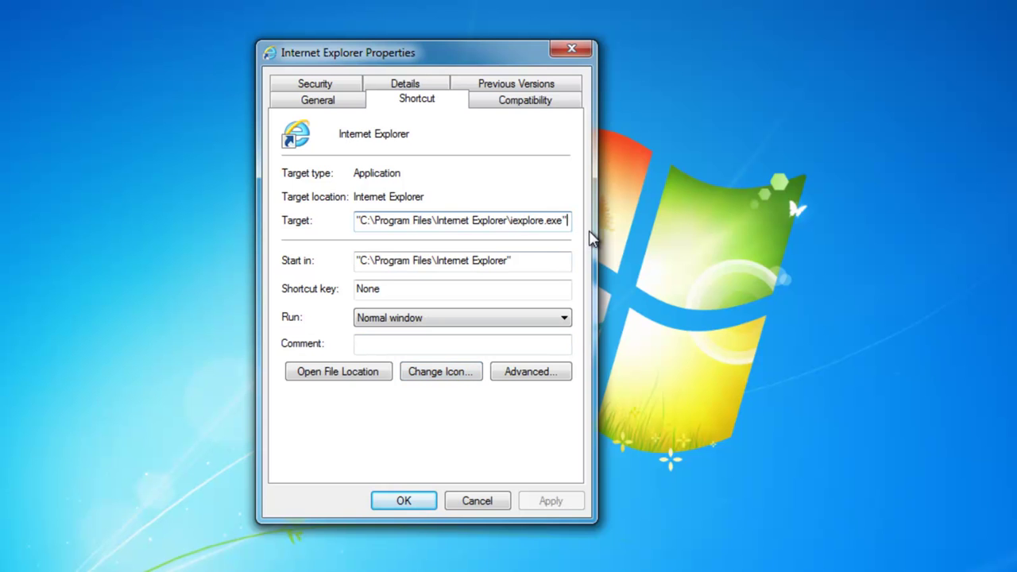
pyautogui.write('h')
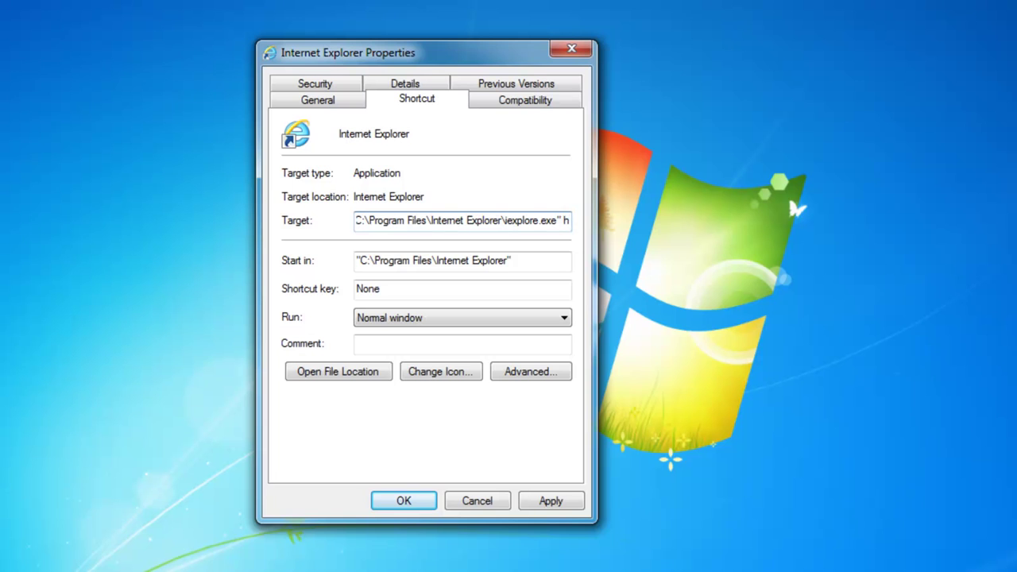
pyautogui.write('tt')
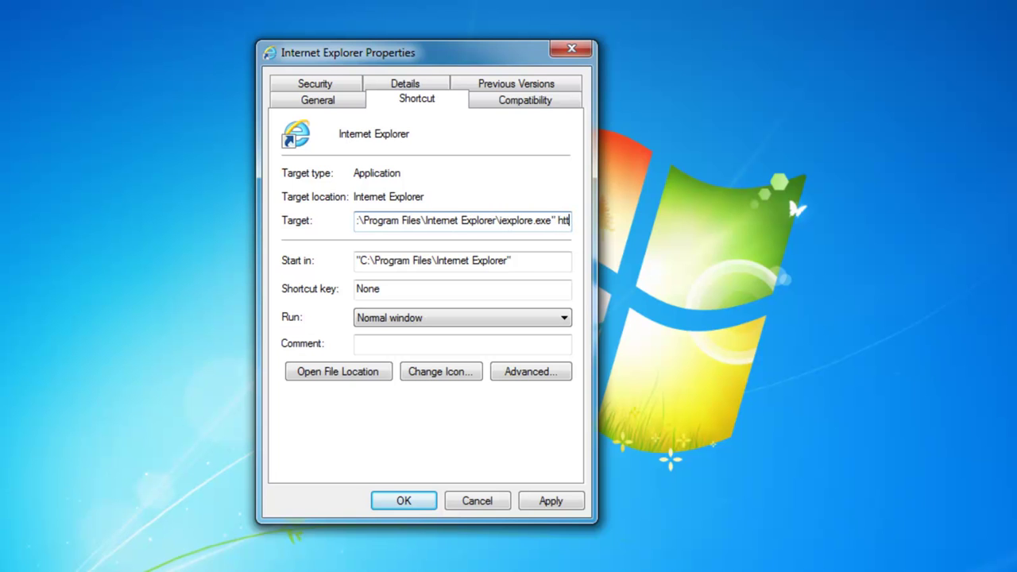
pyautogui.write('p://')
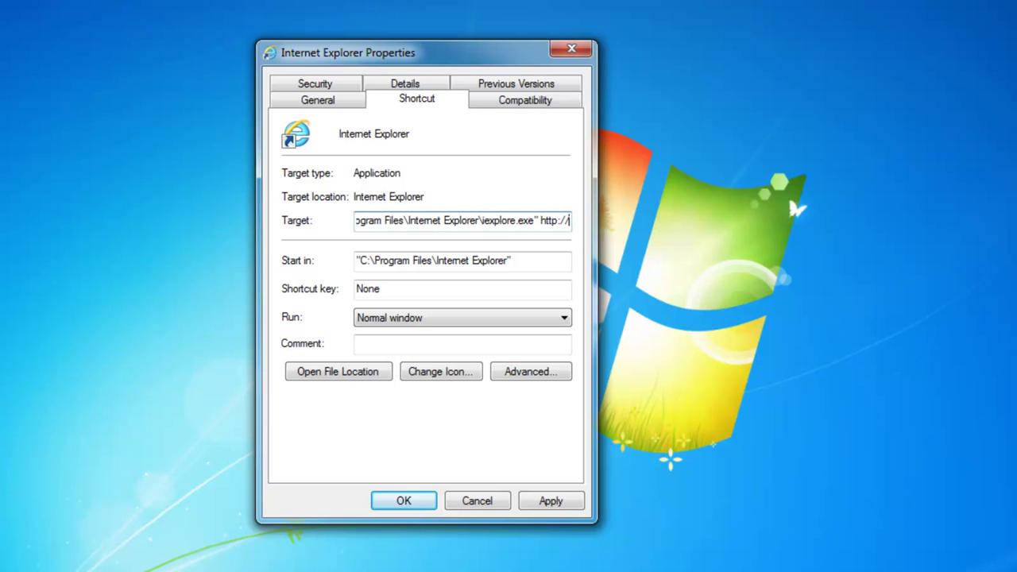
pyautogui.write('mystar')
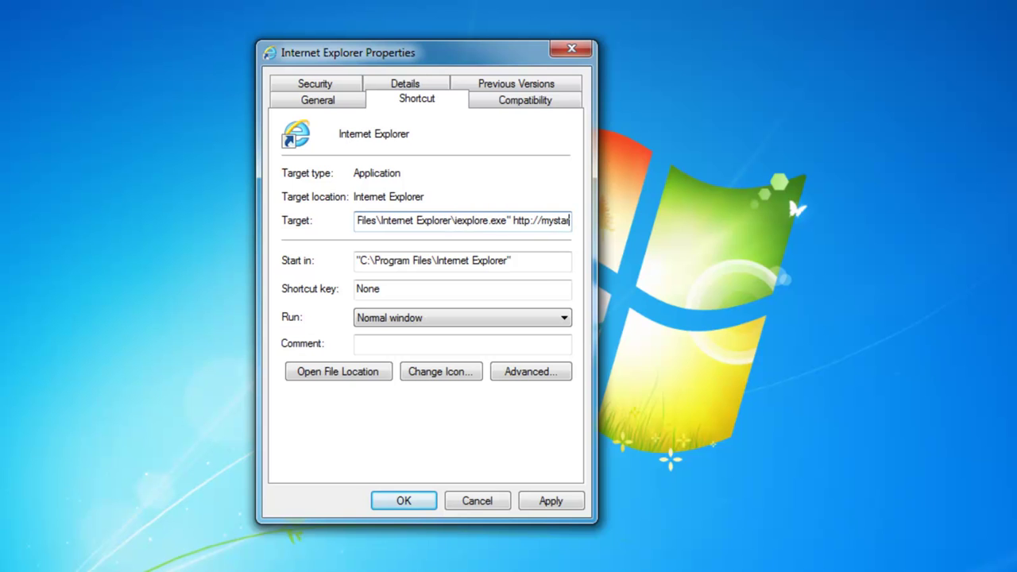
pyautogui.write('tsea')
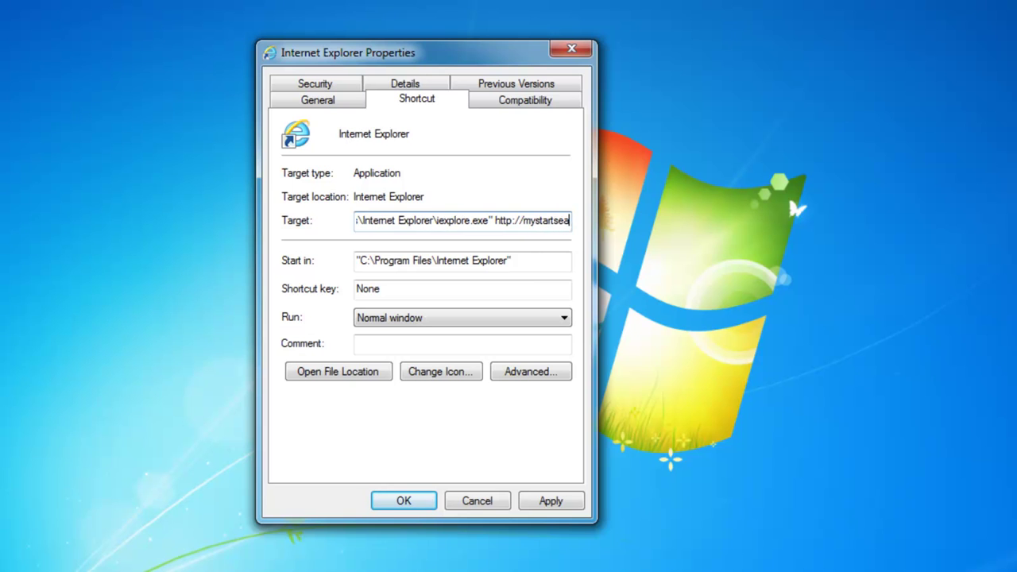
pyautogui.write('rch.com')
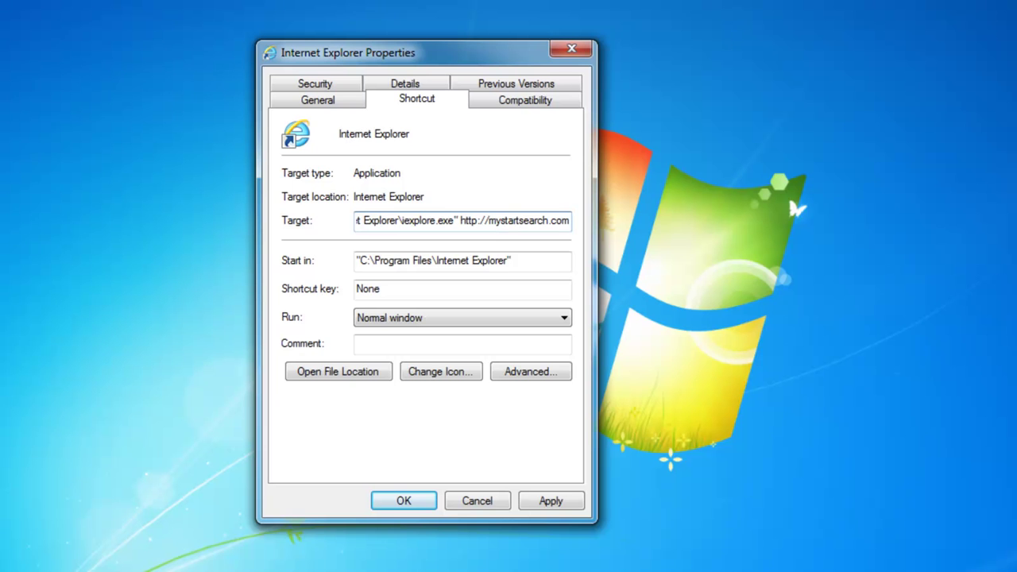
pyautogui.click(557, 504)
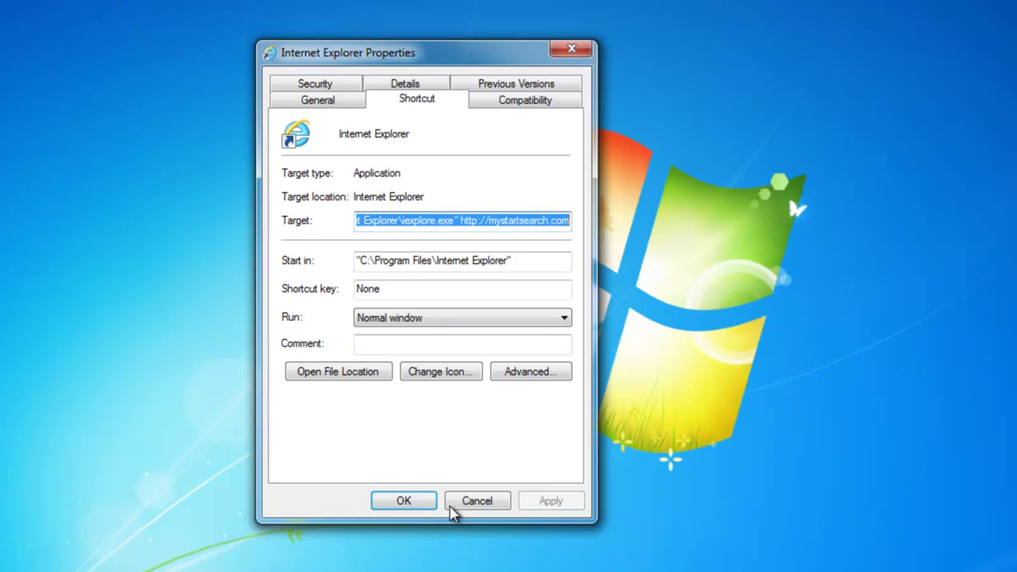
# Close the shortcut properties and launch Internet Explorer to confirm the mystartsearch start page
pyautogui.click(413, 502)
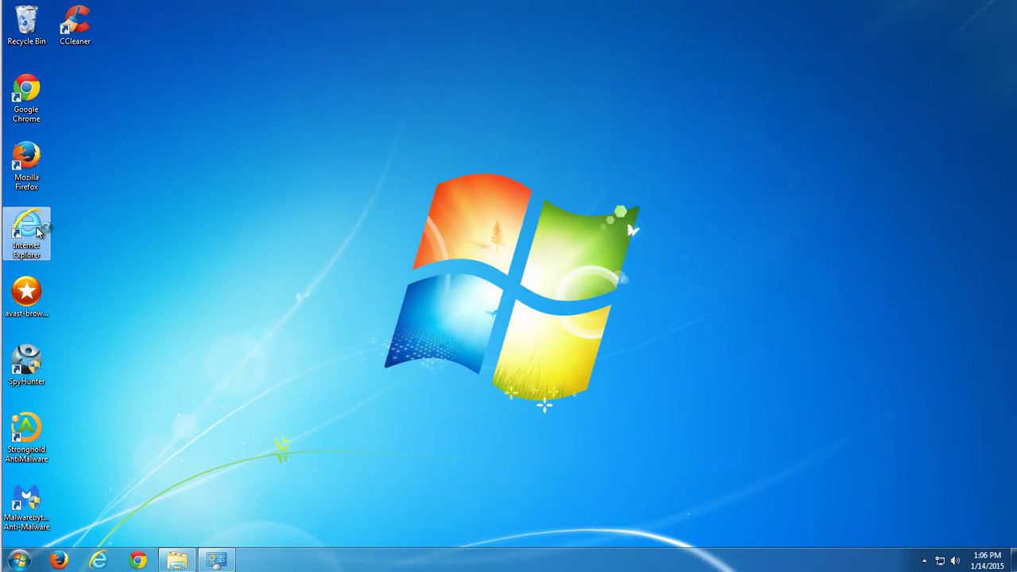
pyautogui.doubleClick(43, 230)
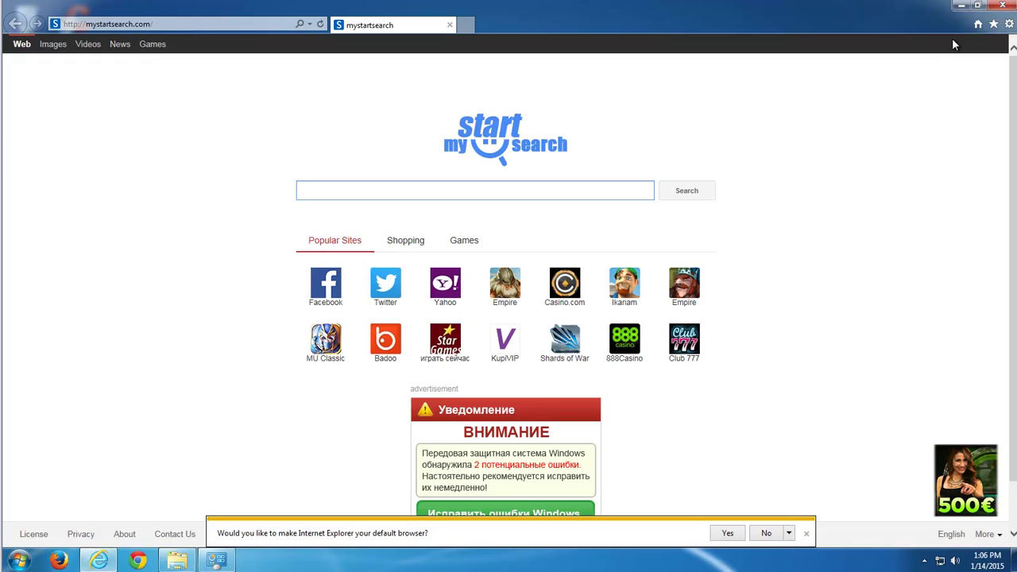
pyautogui.click(1004, 6)
# Delete the mystartsearch.com address from the shortcut's Target, apply it, and refresh the desktop
pyautogui.rightClick(24, 241)
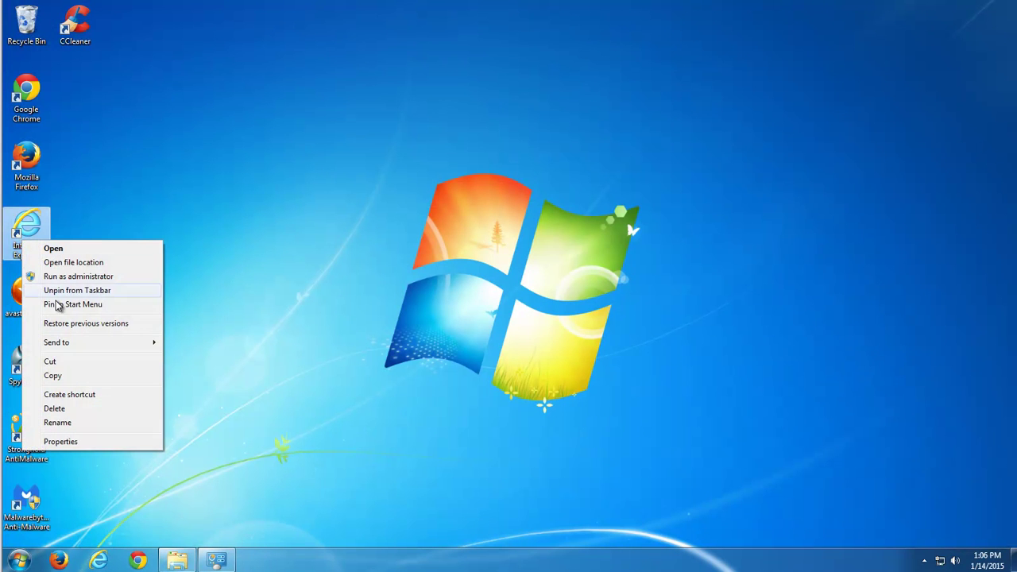
pyautogui.click(61, 441)
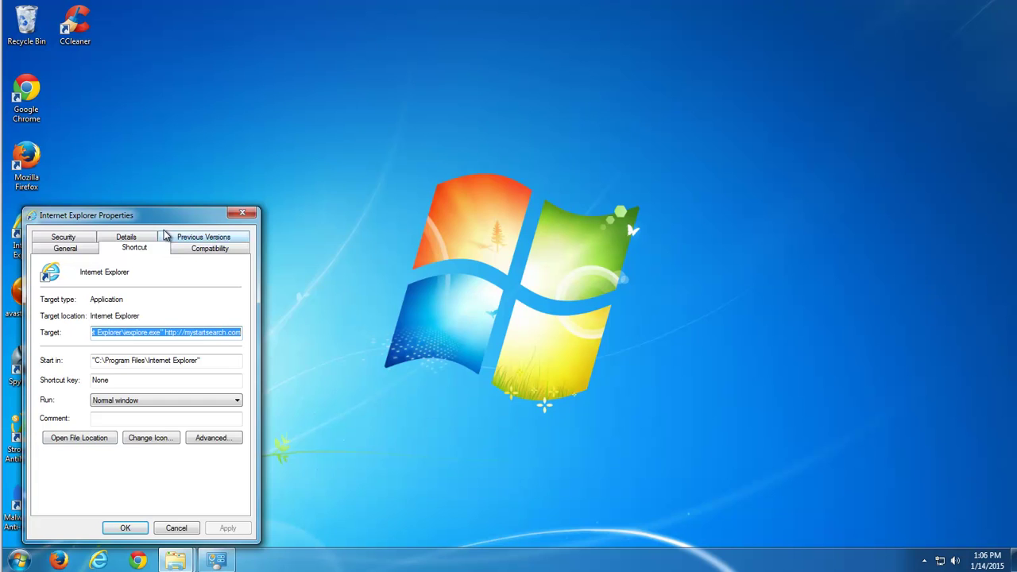
pyautogui.moveTo(153, 214)
pyautogui.mouseDown()
pyautogui.moveTo(412, 138)
pyautogui.moveTo(438, 106)
pyautogui.mouseUp()
pyautogui.moveTo(393, 181); pyautogui.dragTo(578, 201)
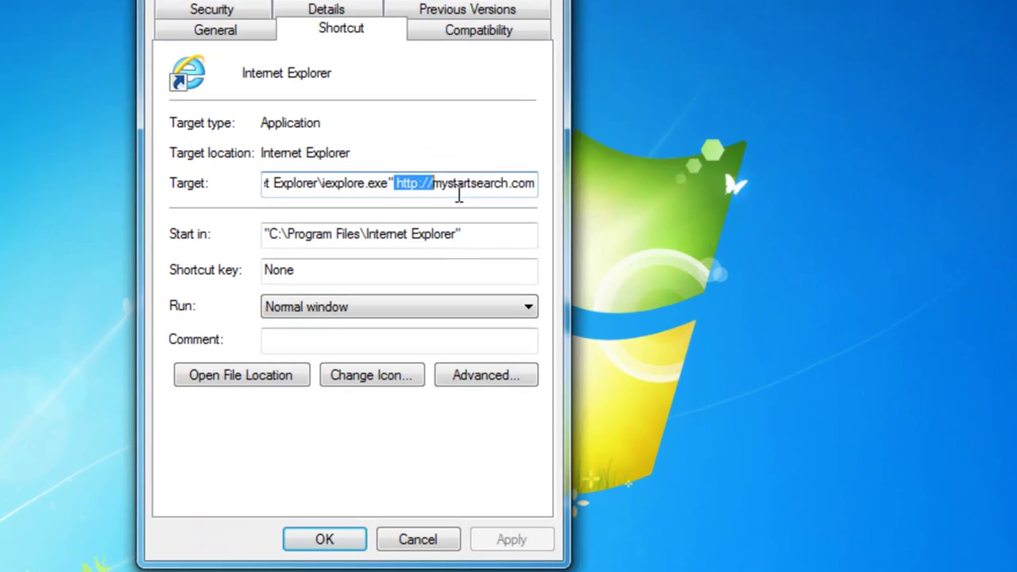
pyautogui.press('Delete')
pyautogui.click(477, 544)
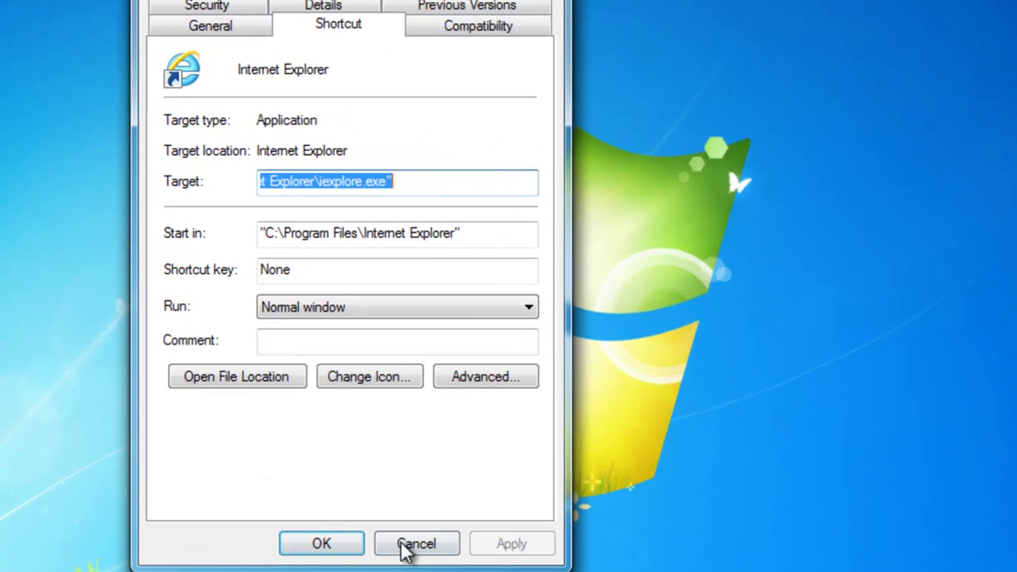
pyautogui.click(321, 542)
pyautogui.rightClick(4, 68)
pyautogui.click(69, 137)
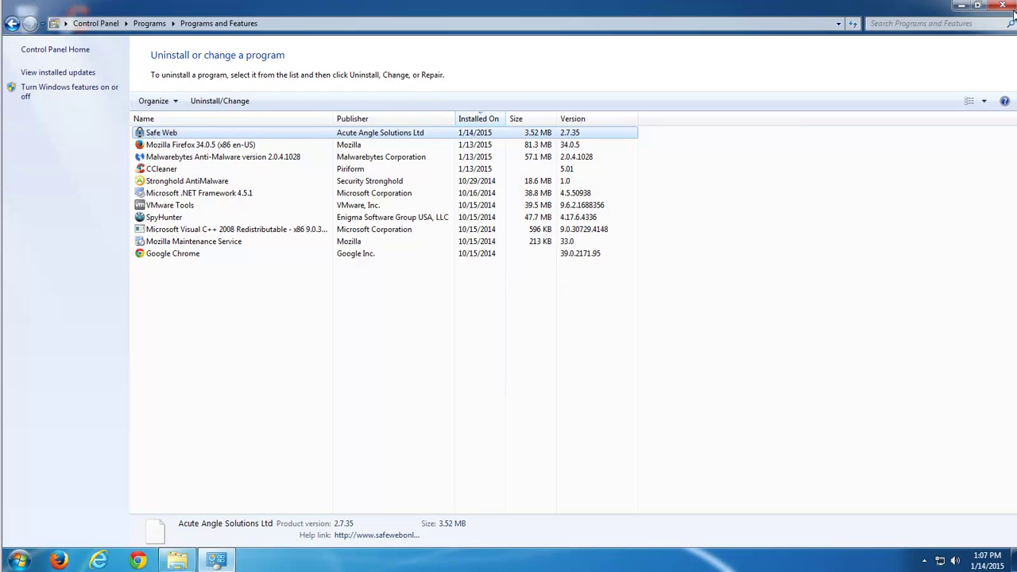
pyautogui.click(1009, 7)
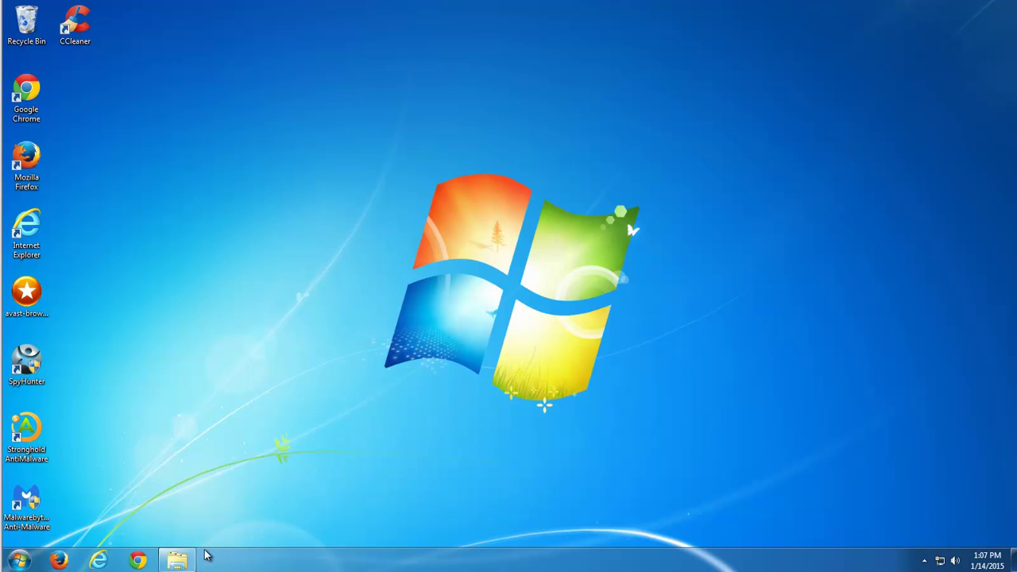
pyautogui.rightClick(177, 560)
pyautogui.click(151, 525)
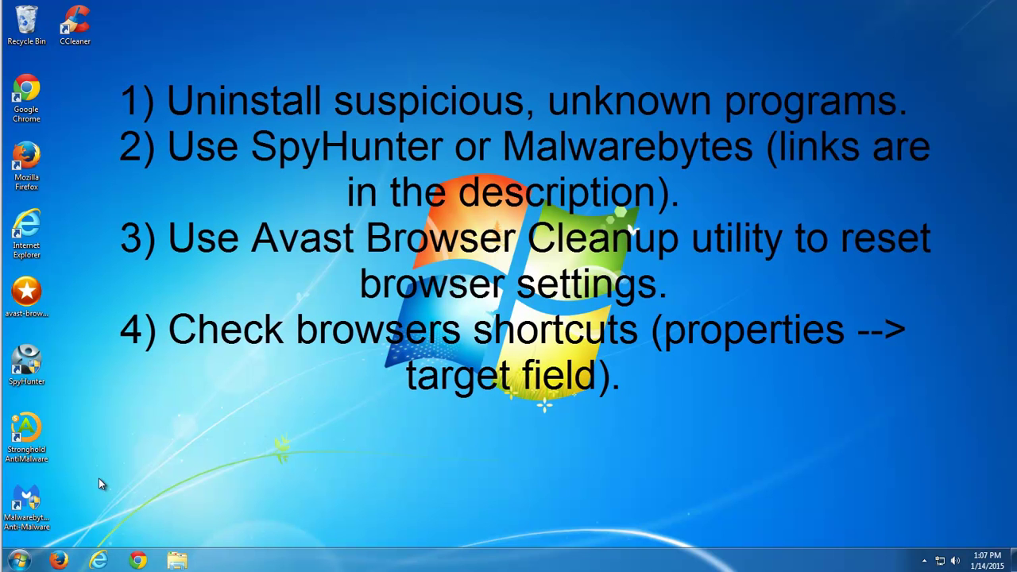